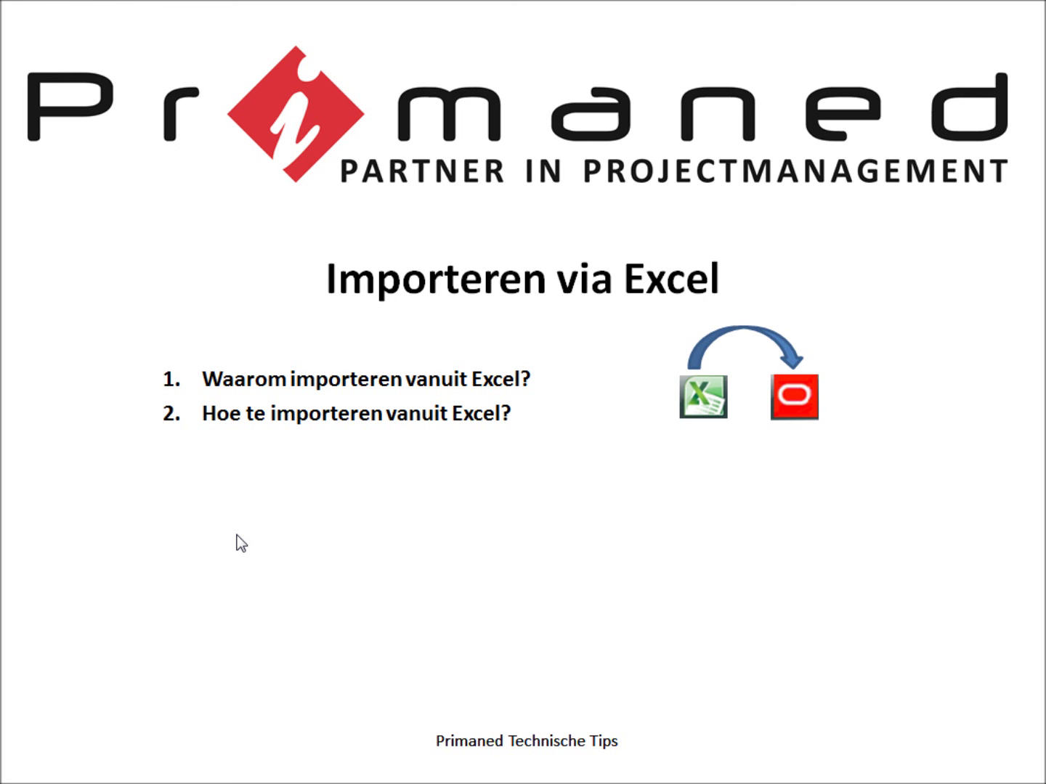
# Advance to the 'Importeren via Excel' introduction slide.
pyautogui.press('Right')
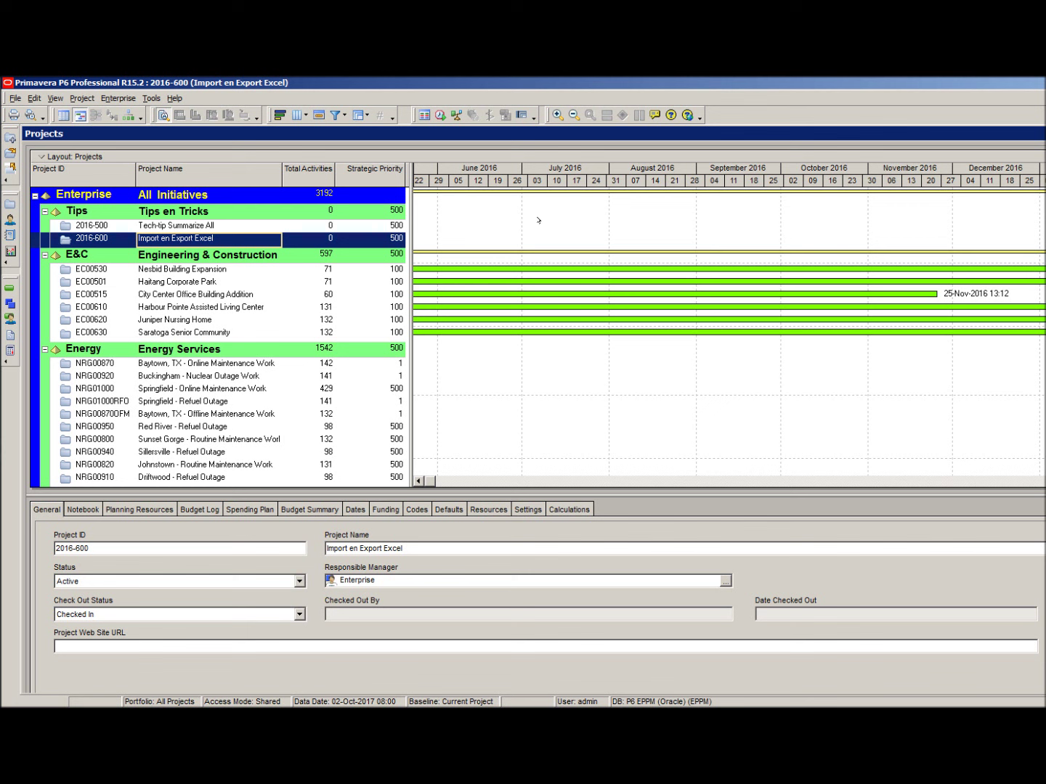
# Untick the Hours sub-unit in User Preferences so durations show in days, then view project 2016-600's activities.
pyautogui.click(35, 99)
pyautogui.click(83, 377)
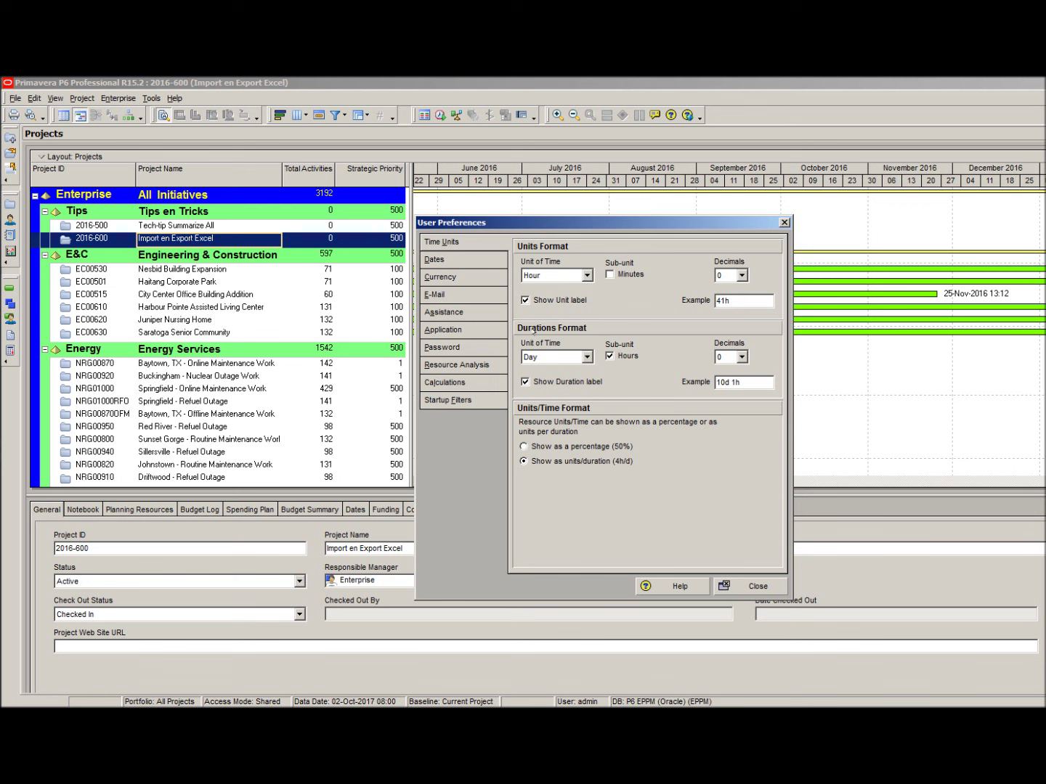
pyautogui.click(609, 356)
pyautogui.click(748, 586)
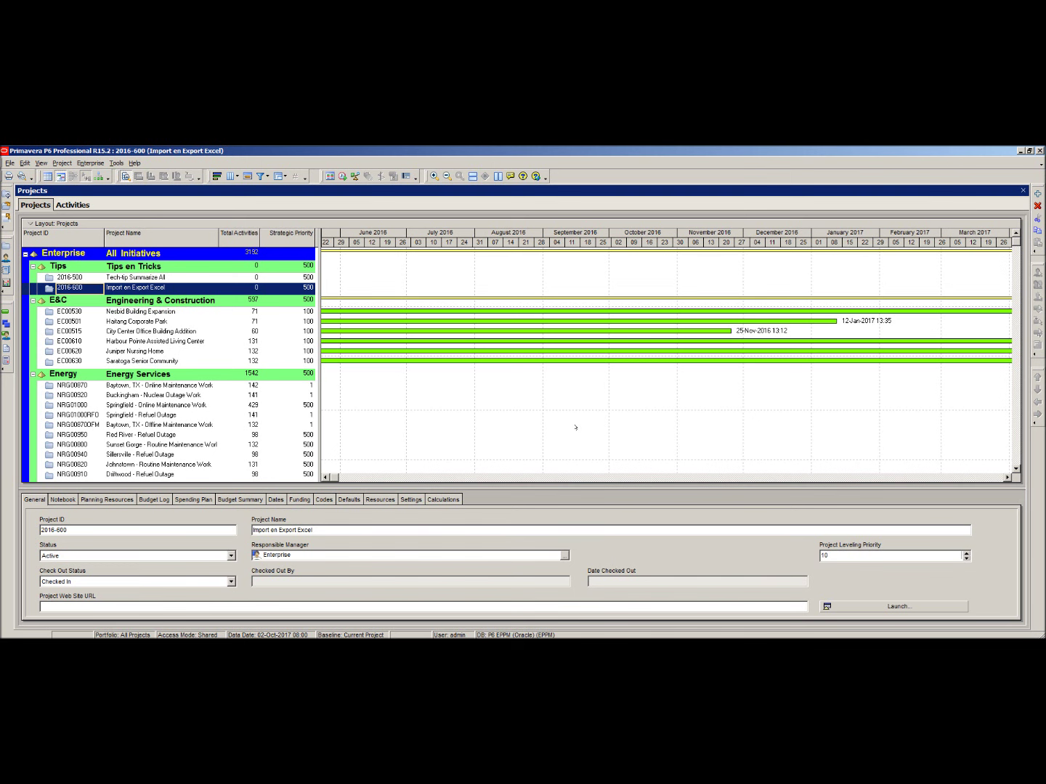
pyautogui.click(72, 205)
# Add new activity A1000 and name it 'Export naar Excel'.
pyautogui.click(1037, 193)
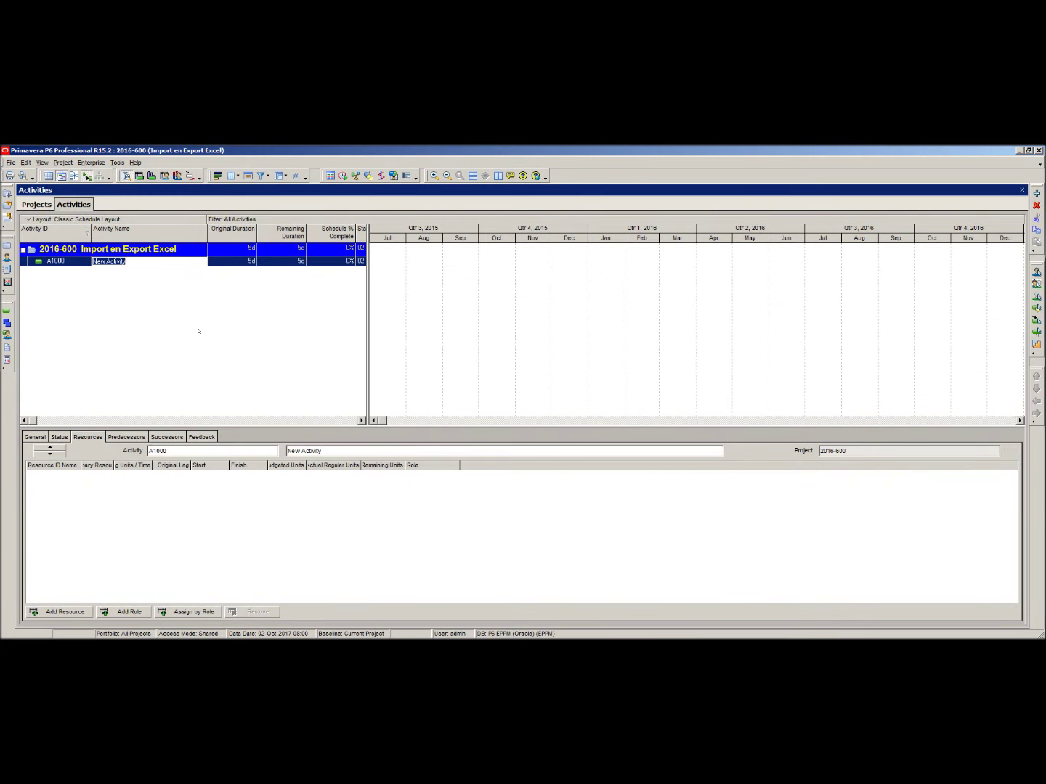
pyautogui.write('Export naar Excel')
pyautogui.press('Return')
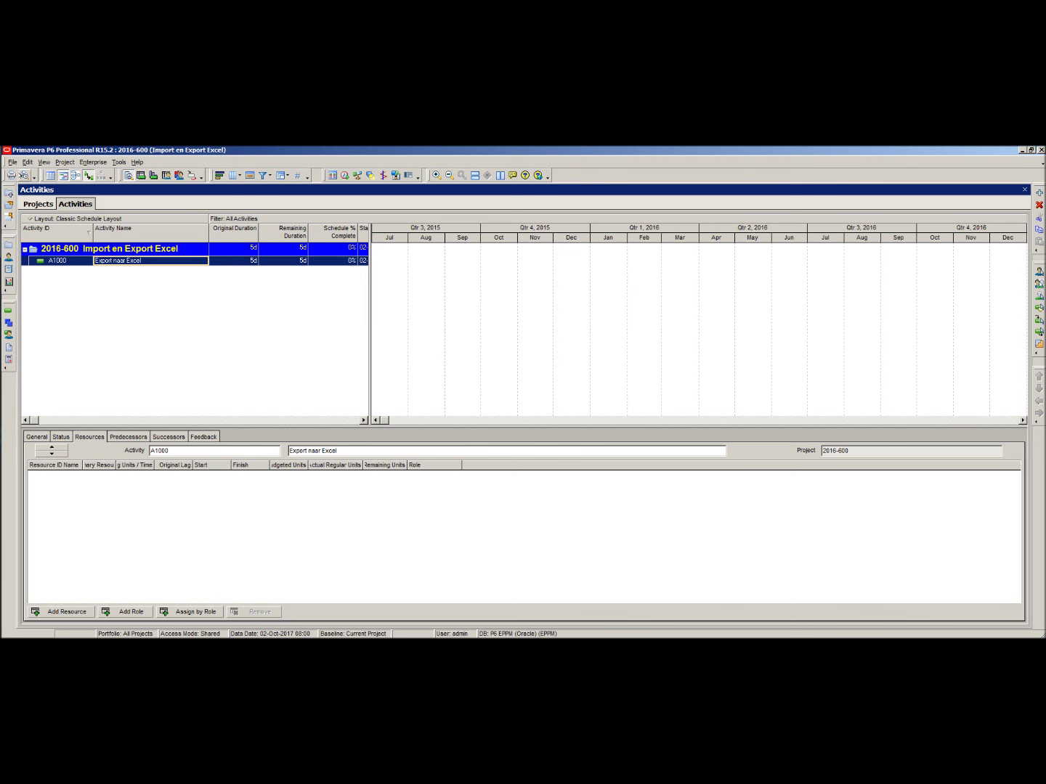
# Start a Spreadsheet (XLS) export of Activities for project 2016-600, up to template selection.
pyautogui.click(12, 162)
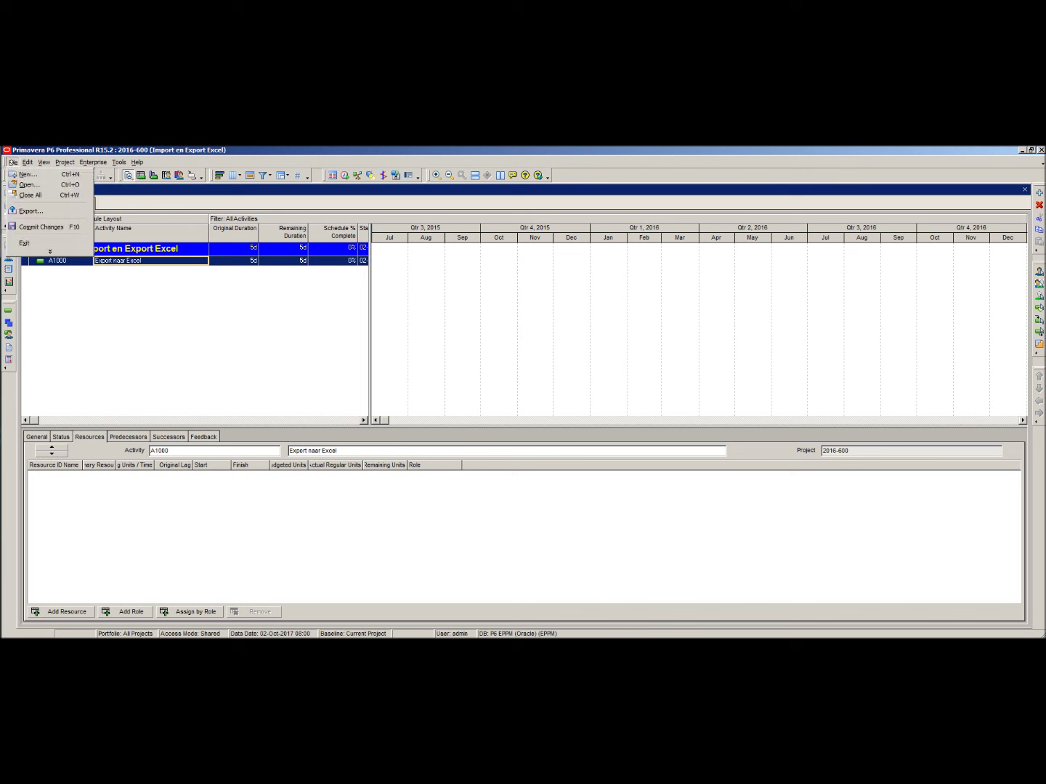
pyautogui.click(45, 211)
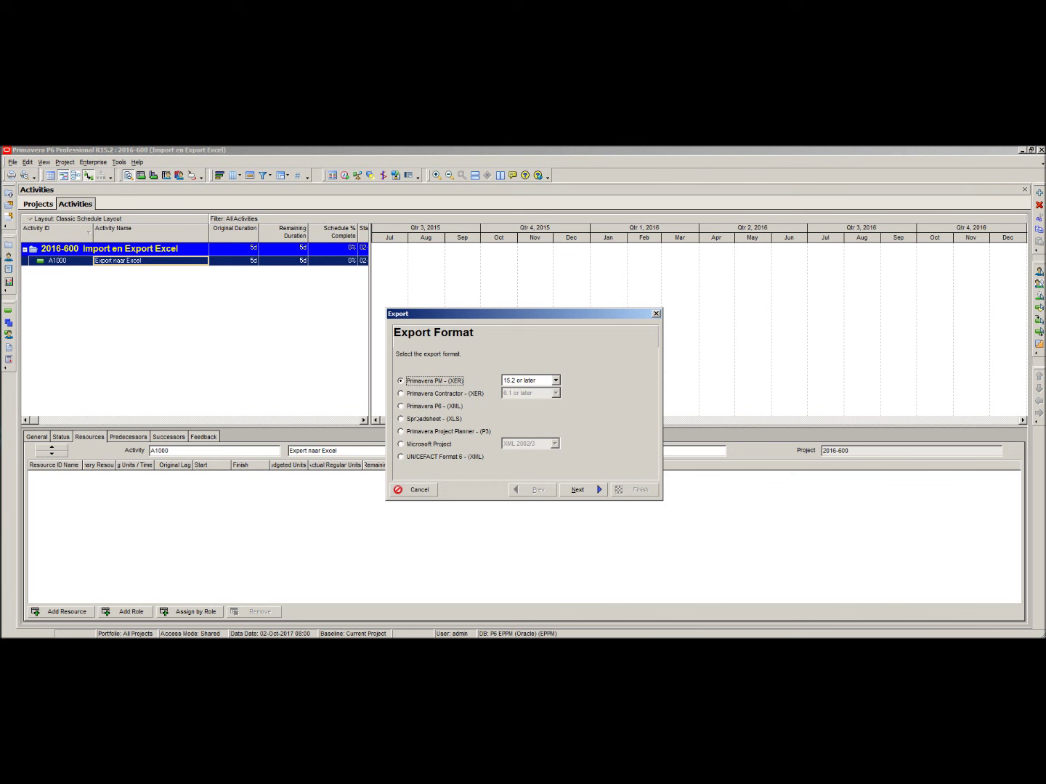
pyautogui.click(418, 420)
pyautogui.click(579, 489)
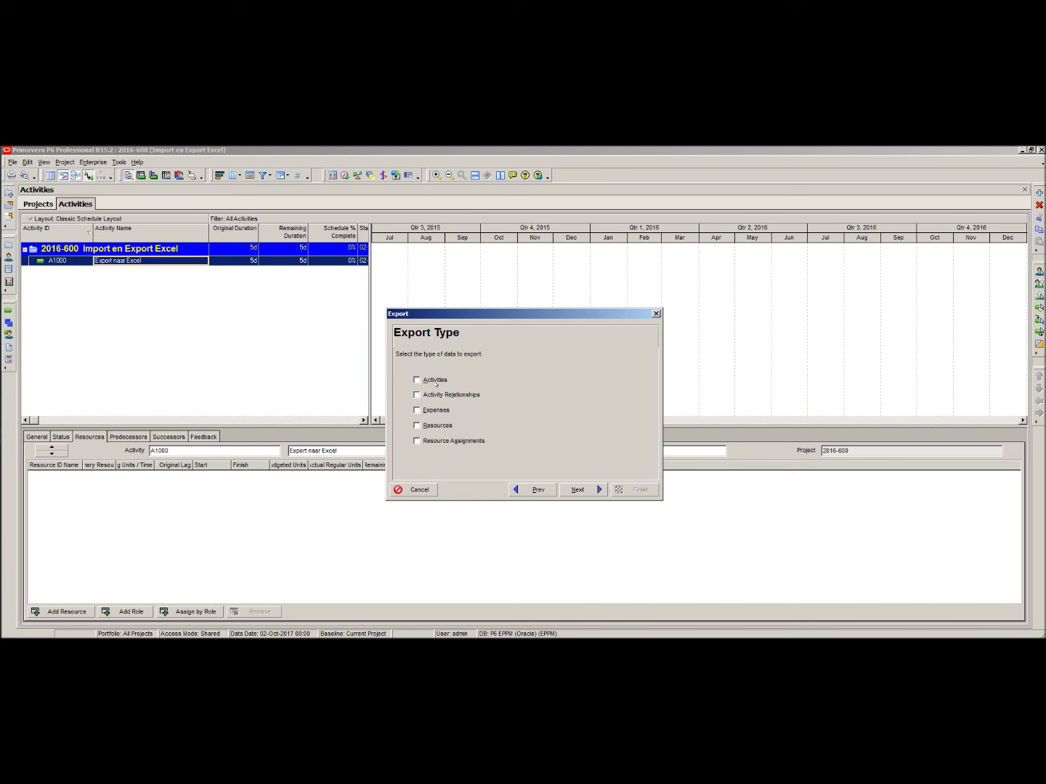
pyautogui.click(417, 379)
pyautogui.click(573, 486)
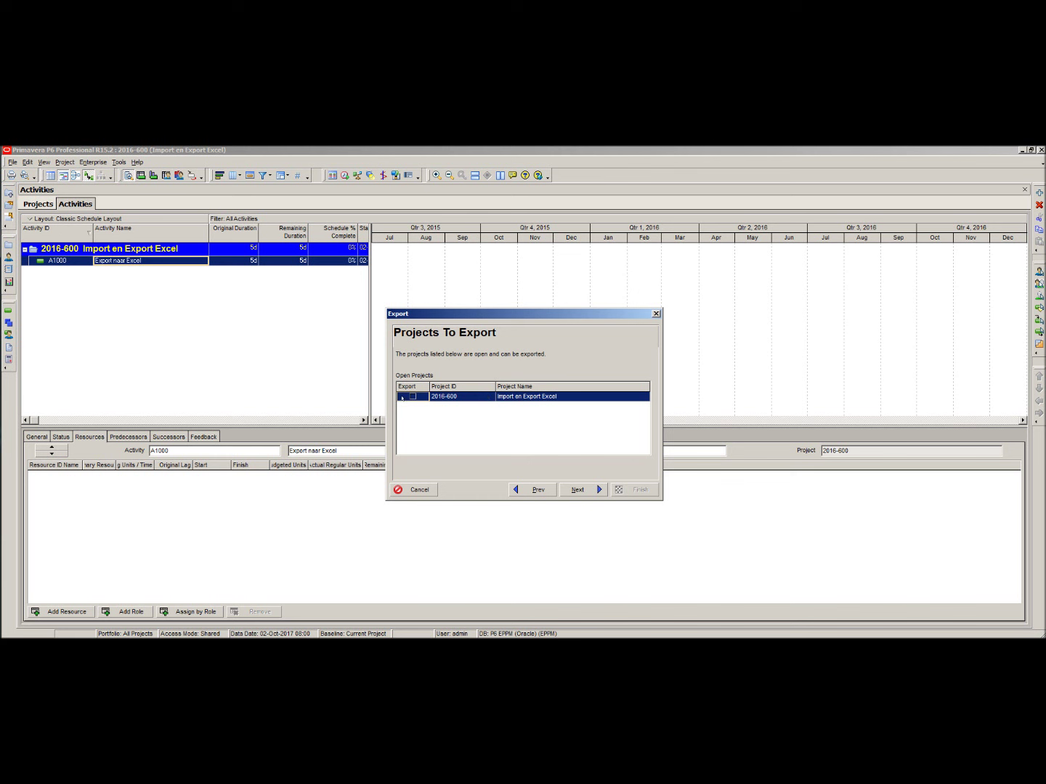
pyautogui.click(411, 395)
pyautogui.click(577, 489)
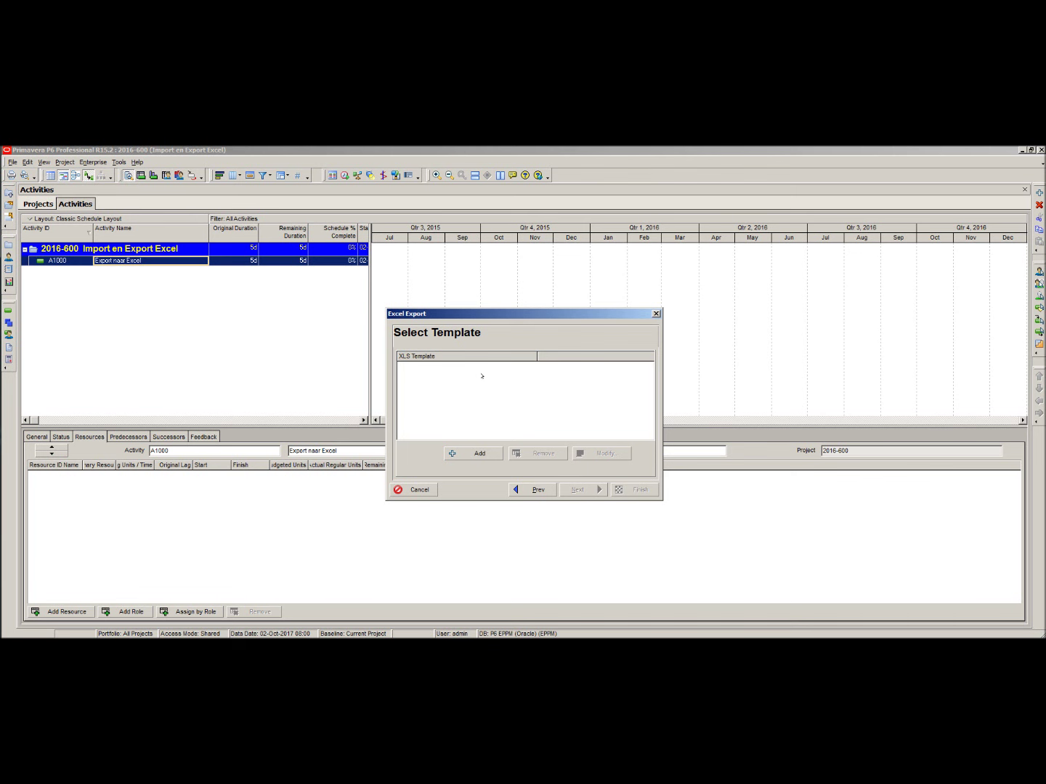
# Create a new export template named Activiteitgegevens with subject area Activities.
pyautogui.click(476, 452)
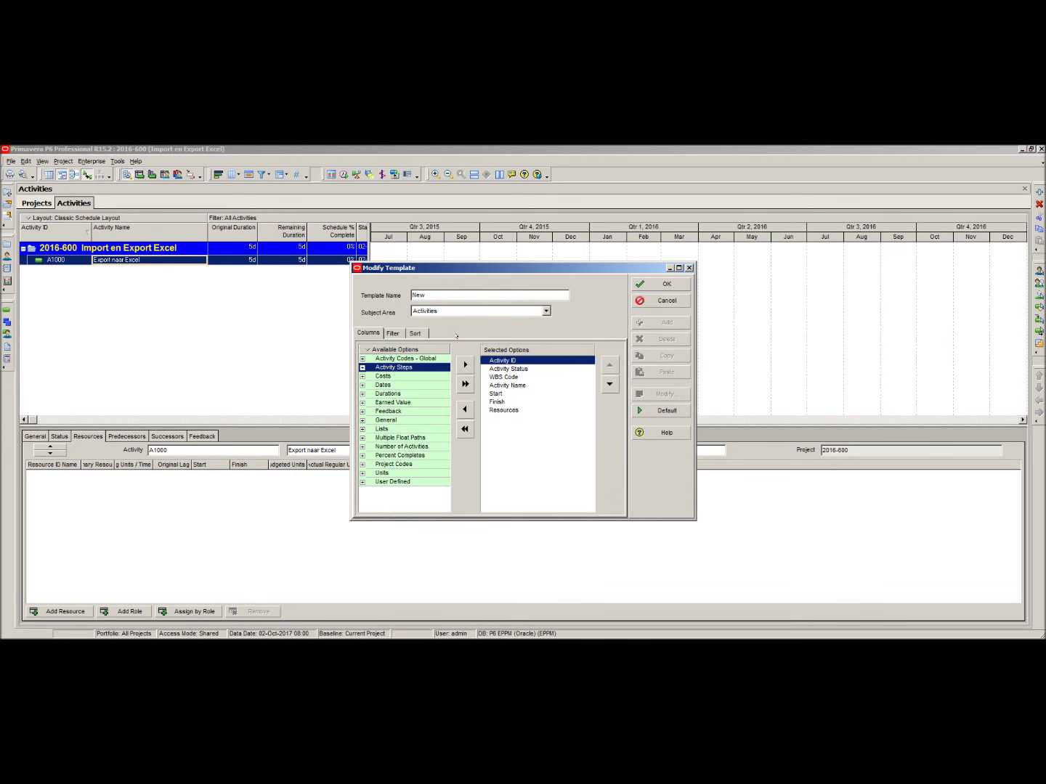
pyautogui.doubleClick(439, 295)
pyautogui.write('Activiteitge')
pyautogui.click(546, 311)
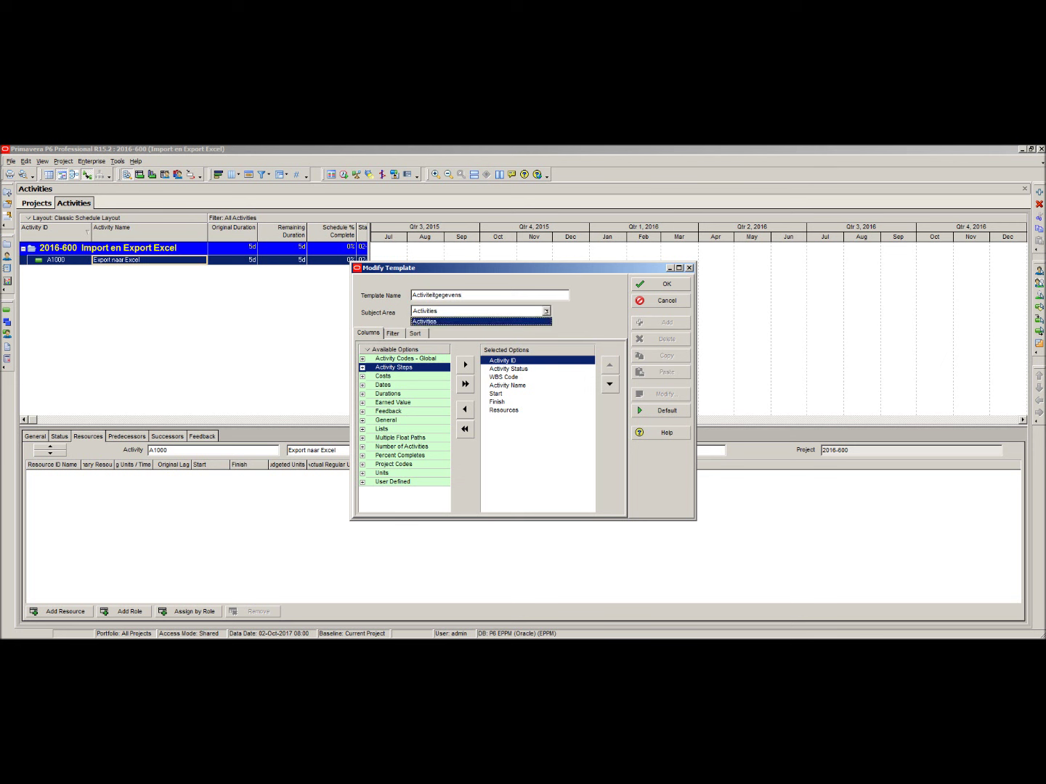
pyautogui.click(472, 320)
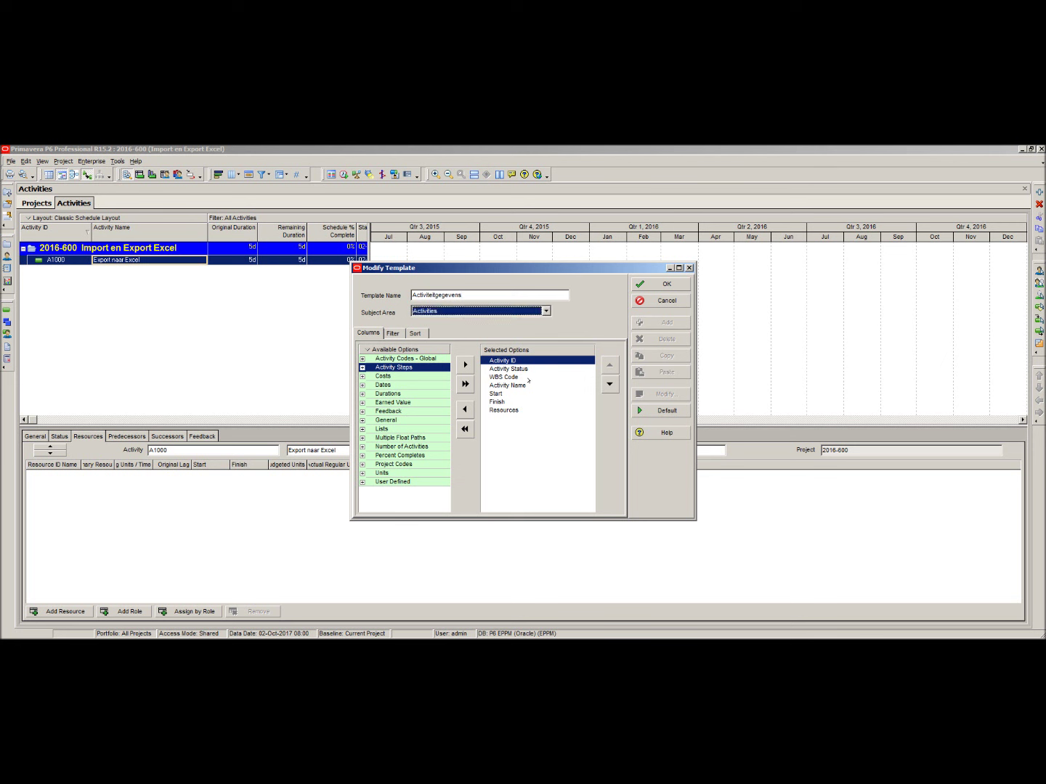
# Keep Activity ID, Activity Status, WBS Code and Activity Name as columns; remove Start, Finish and Resources.
pyautogui.moveTo(518, 370); pyautogui.dragTo(504, 410)
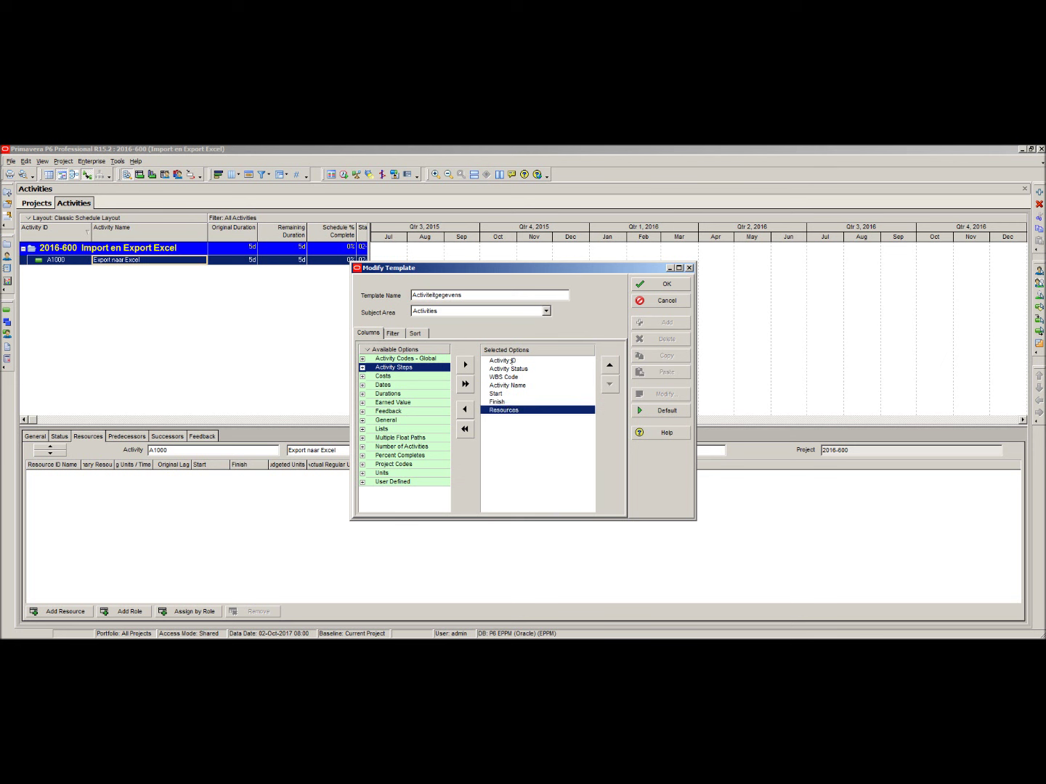
pyautogui.click(512, 360)
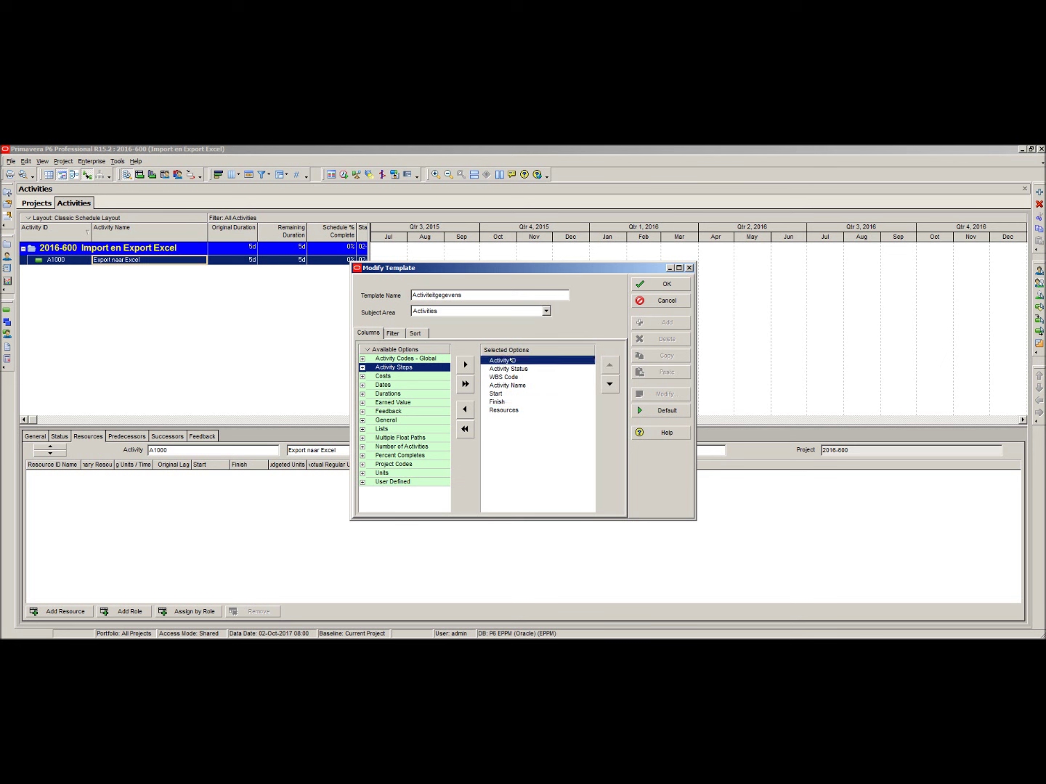
pyautogui.click(465, 409)
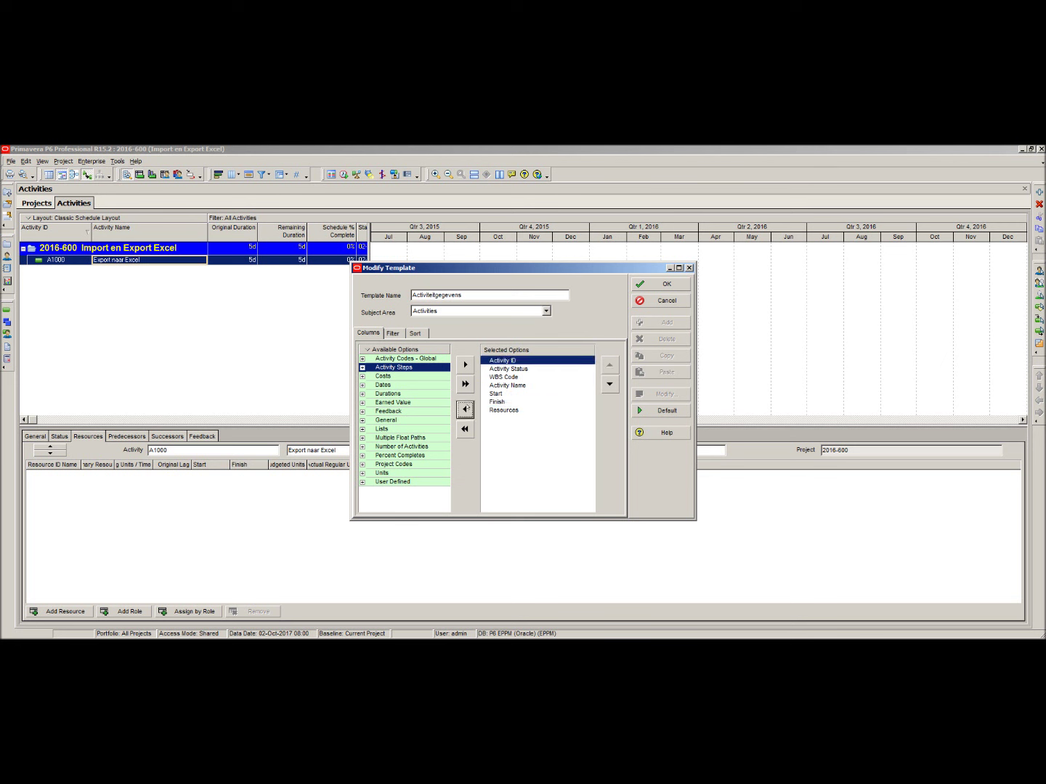
pyautogui.click(502, 369)
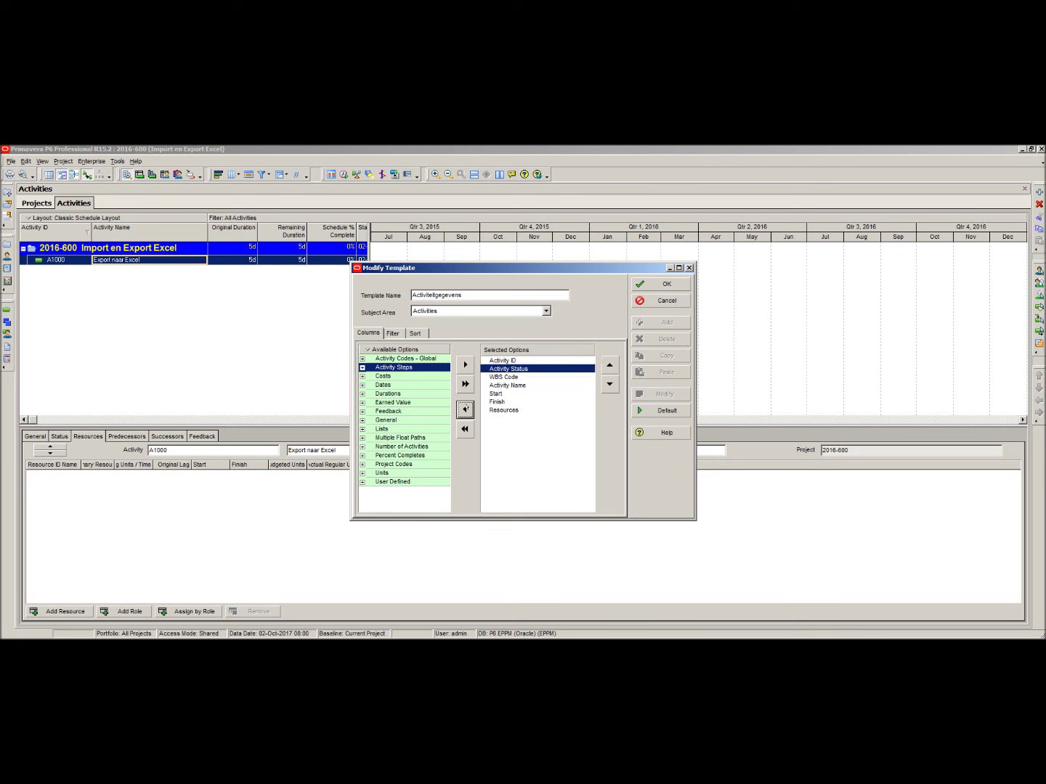
pyautogui.click(510, 376)
pyautogui.click(466, 409)
pyautogui.click(522, 385)
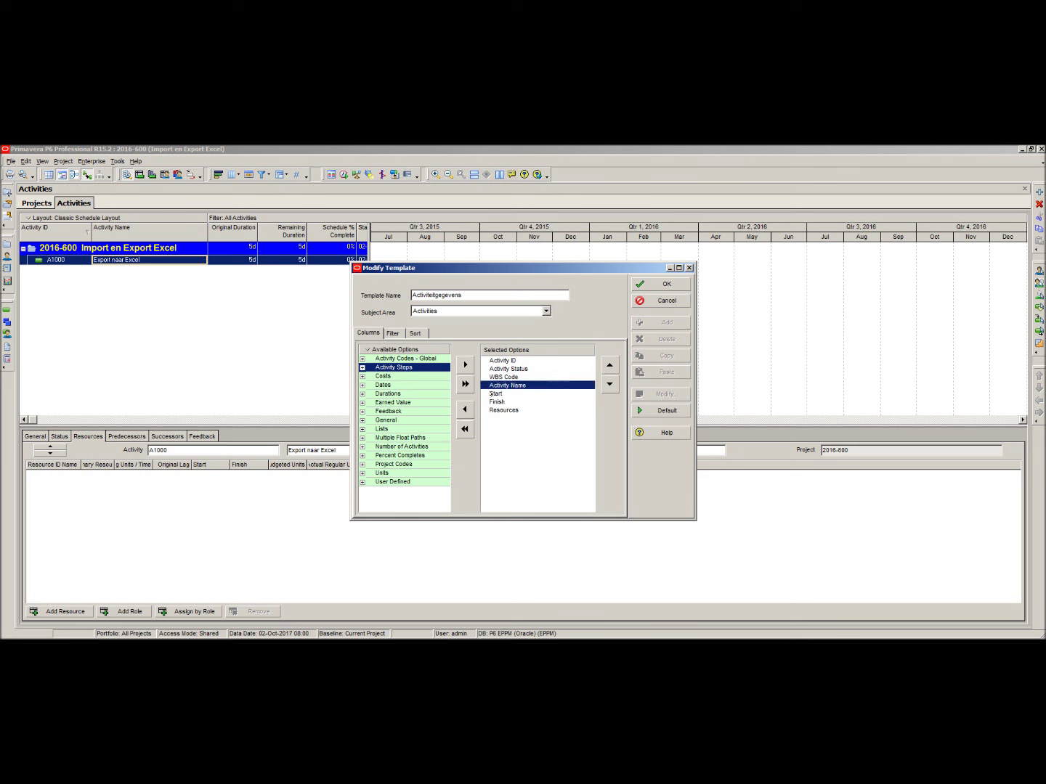
pyautogui.click(495, 392)
pyautogui.click(465, 409)
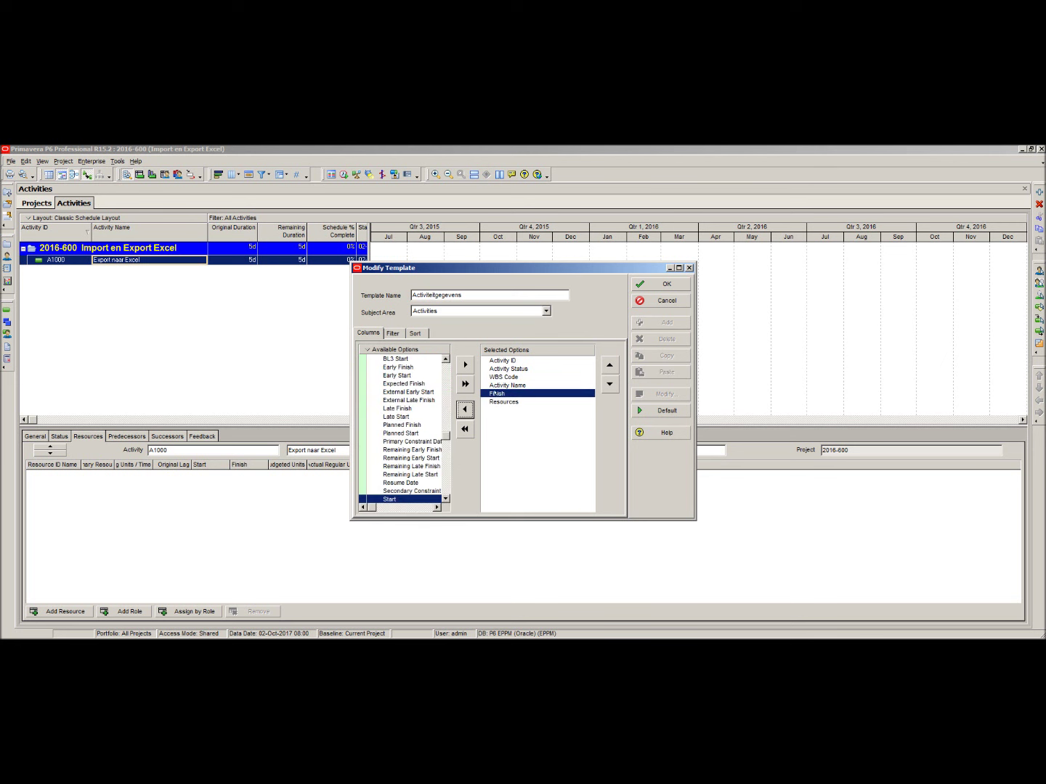
pyautogui.click(465, 409)
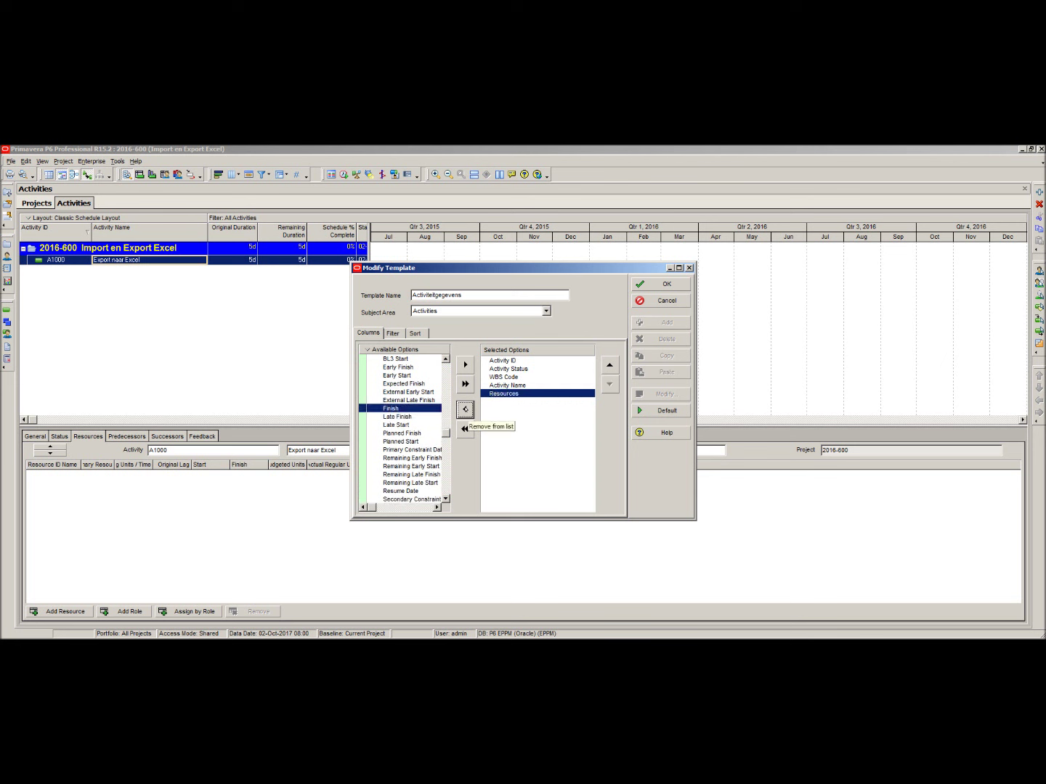
pyautogui.click(465, 409)
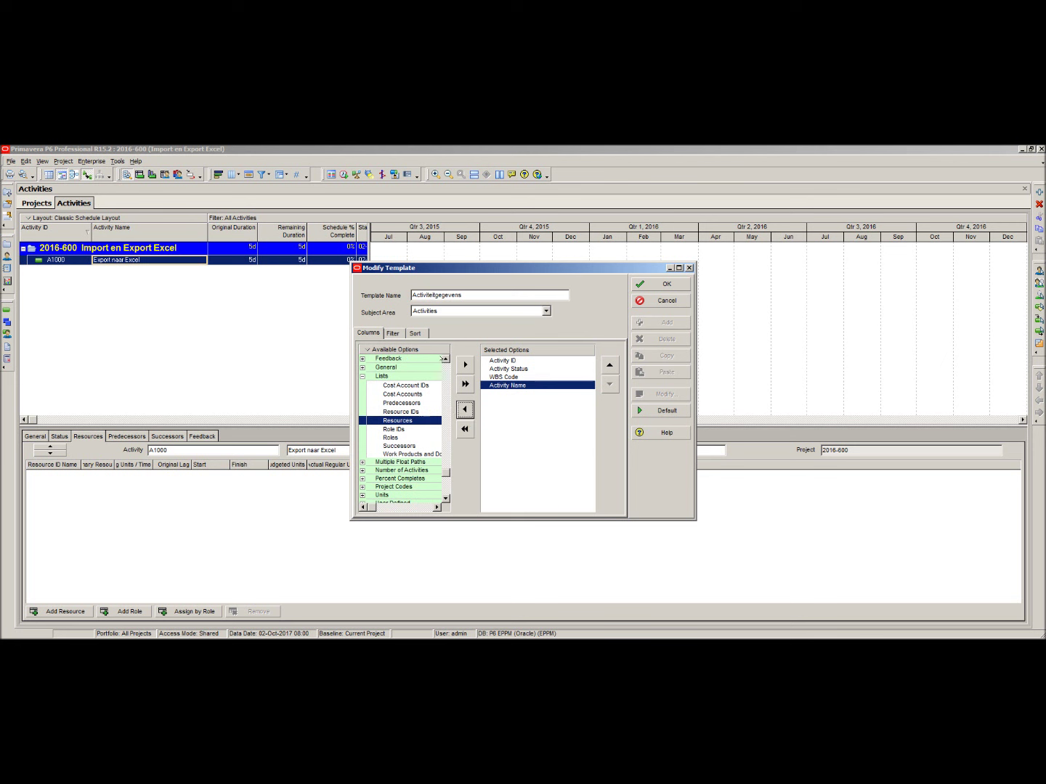
# Find Original Duration, add it as a template column, and save the Activiteitgegevens template.
pyautogui.rightClick(418, 353)
pyautogui.click(418, 361)
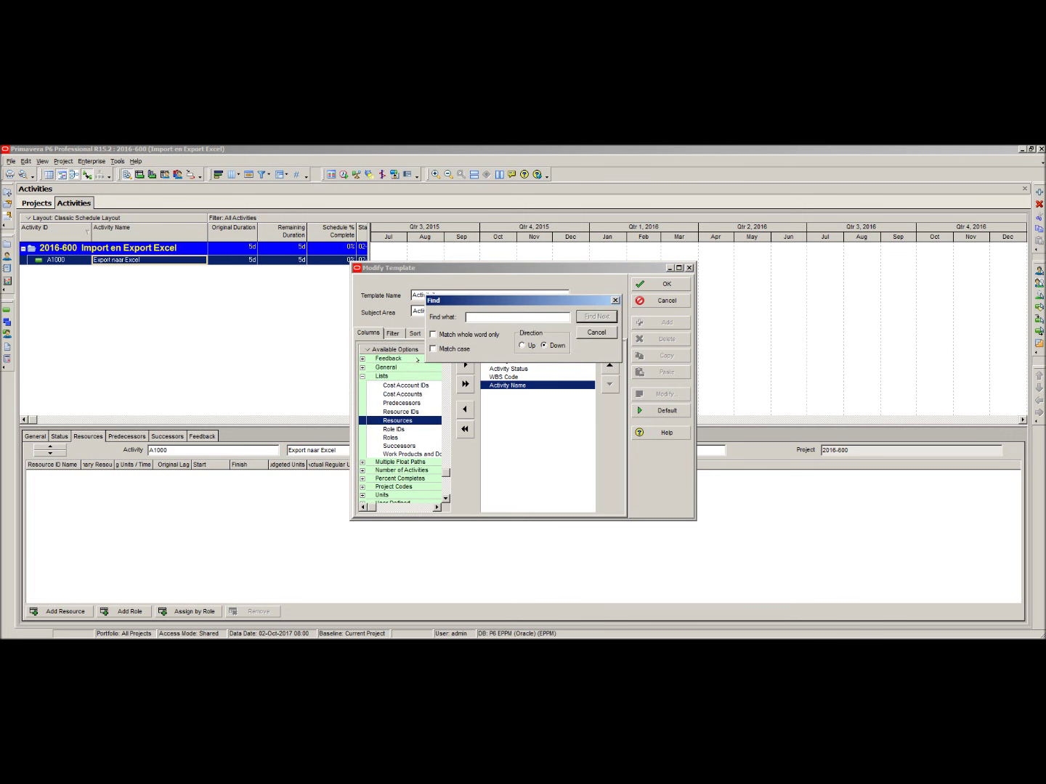
pyautogui.write('O')
pyautogui.click(588, 316)
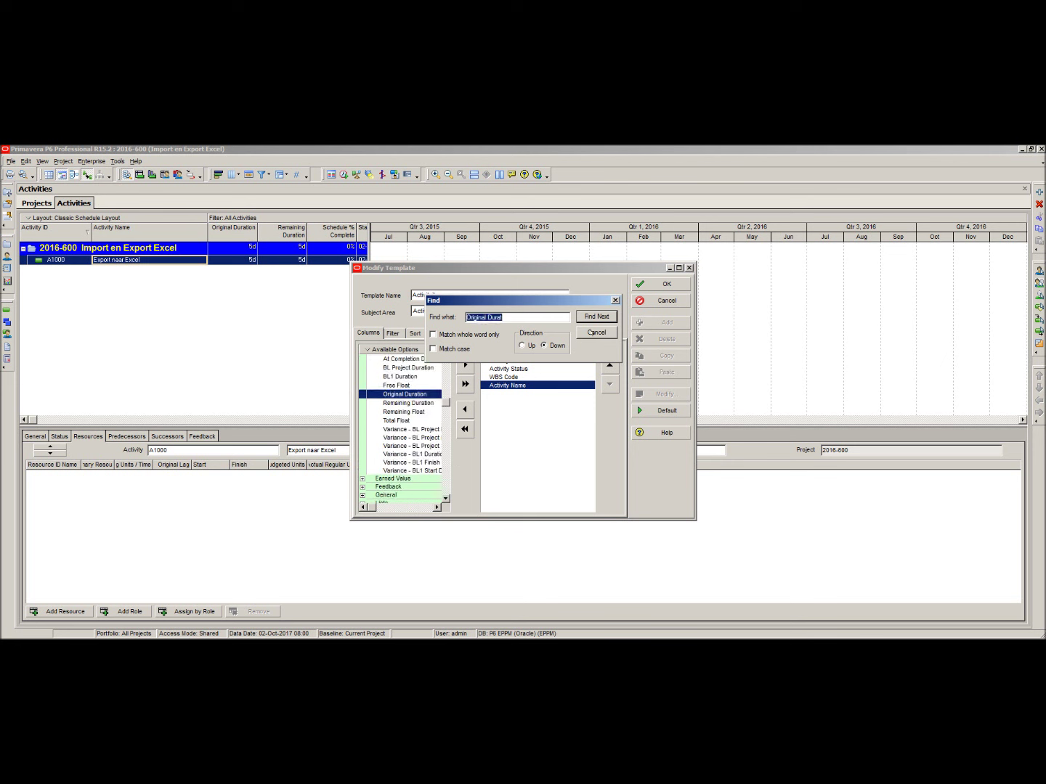
pyautogui.click(595, 332)
pyautogui.click(466, 365)
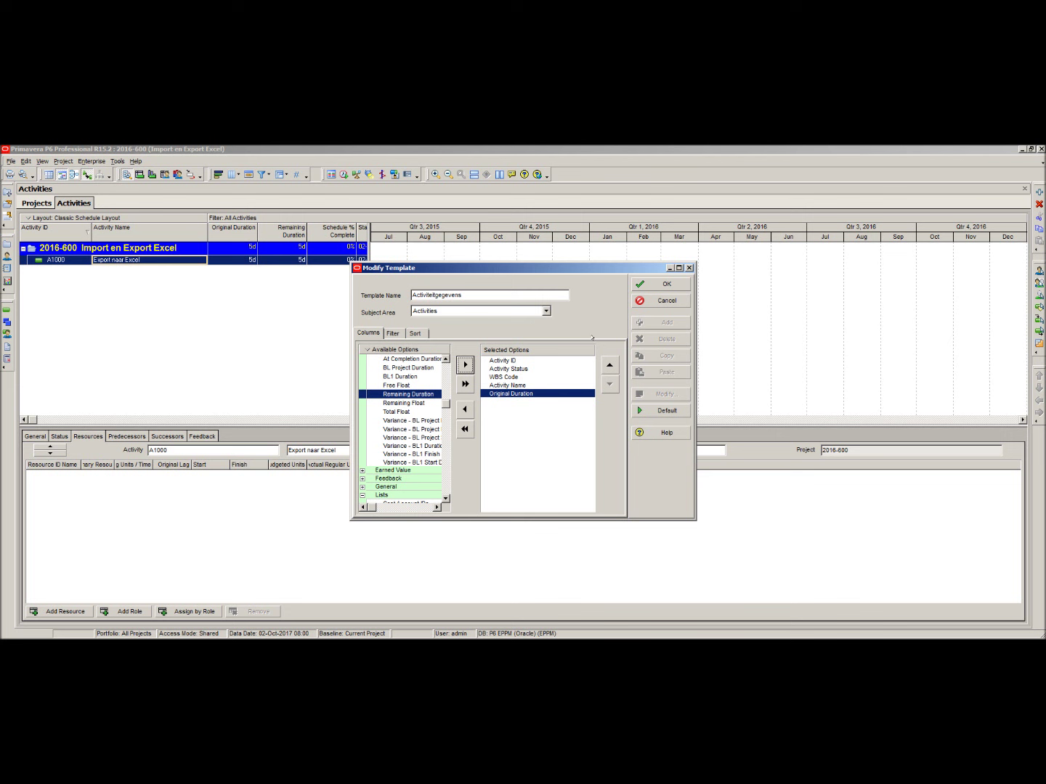
pyautogui.click(662, 284)
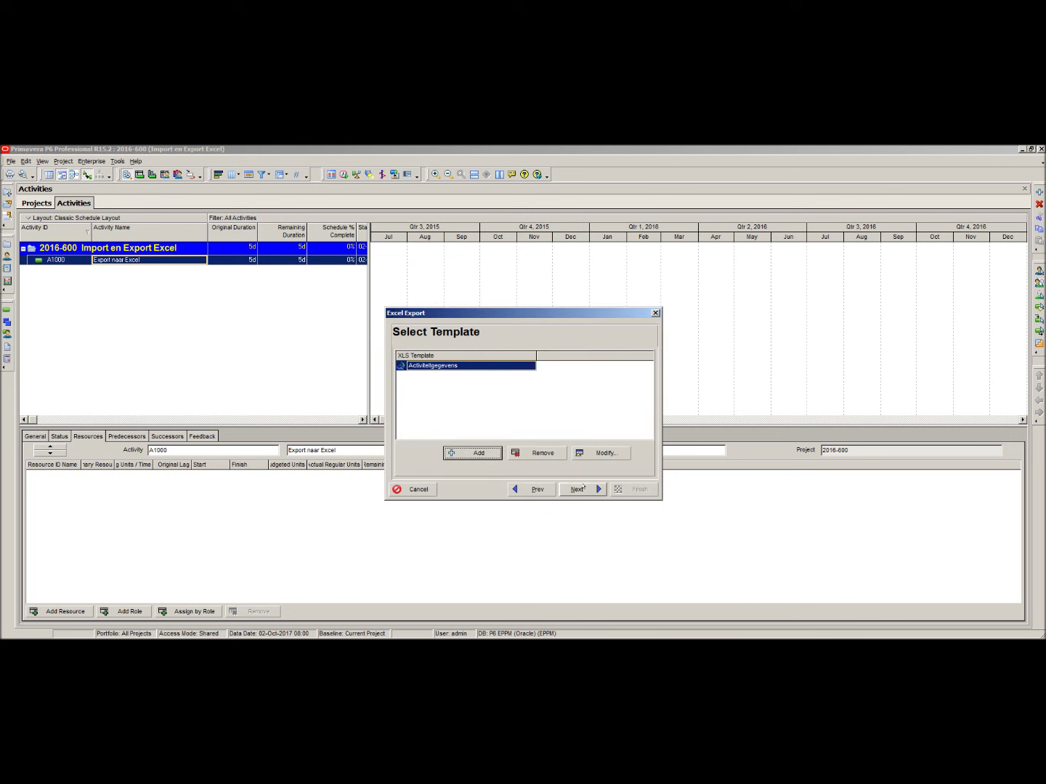
# Run the export to 2016-600-Activities.xls in Documents and dismiss the result message.
pyautogui.click(583, 488)
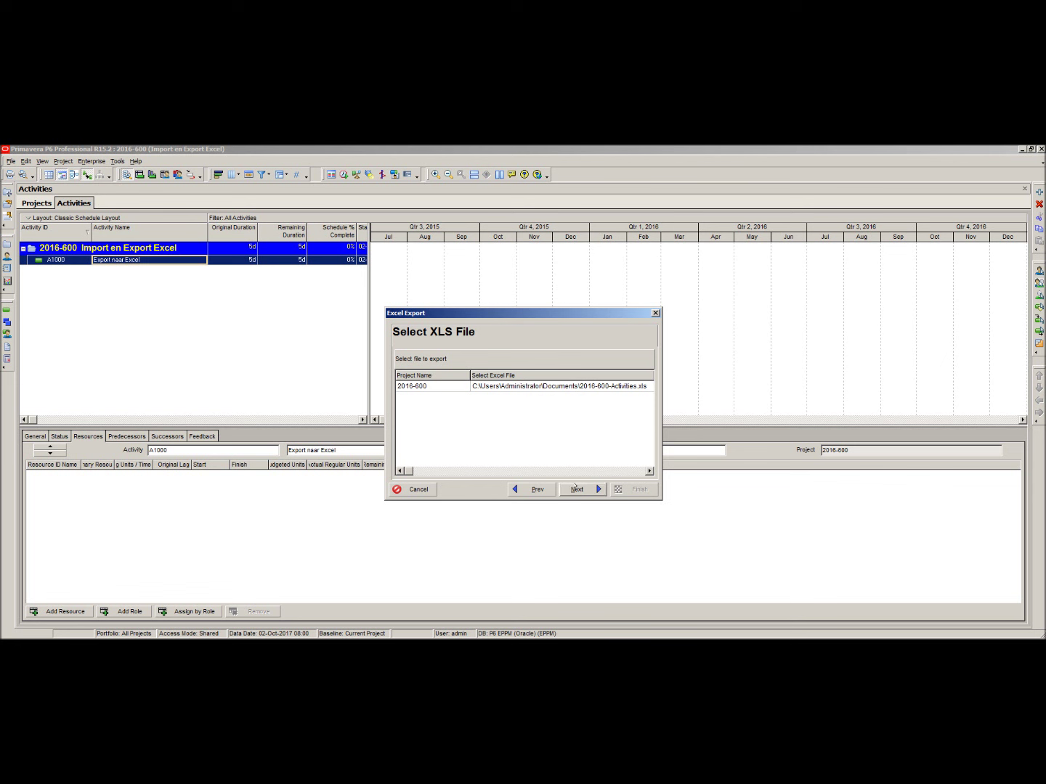
pyautogui.click(575, 488)
pyautogui.click(634, 489)
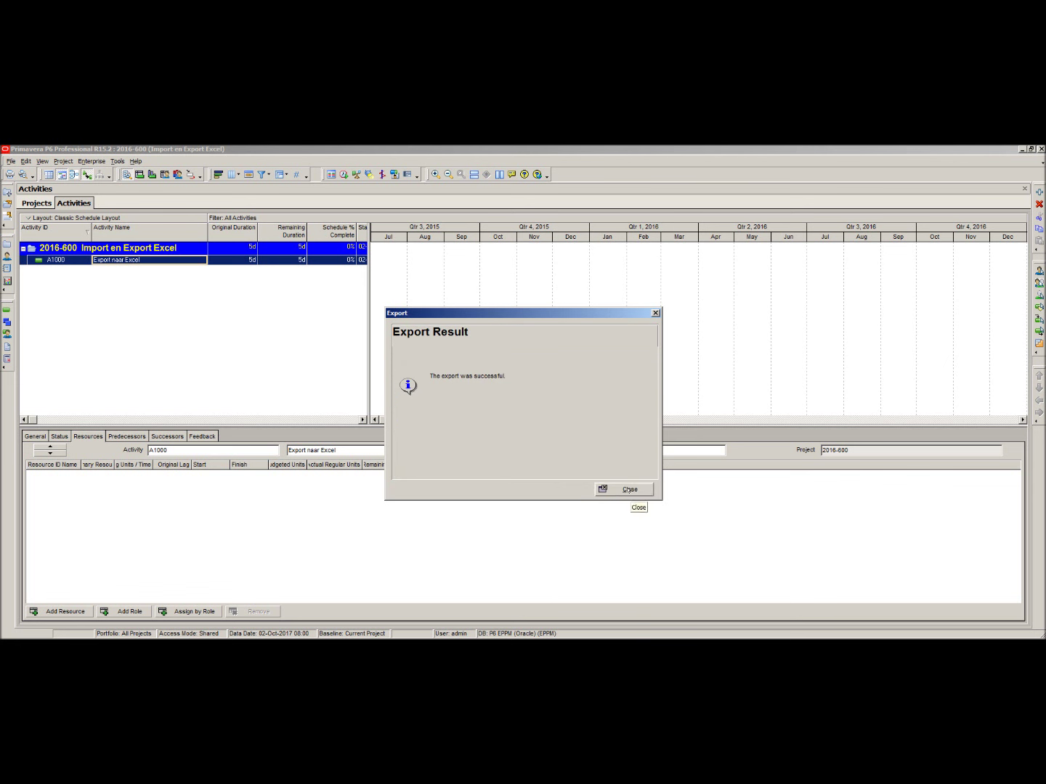
pyautogui.click(629, 489)
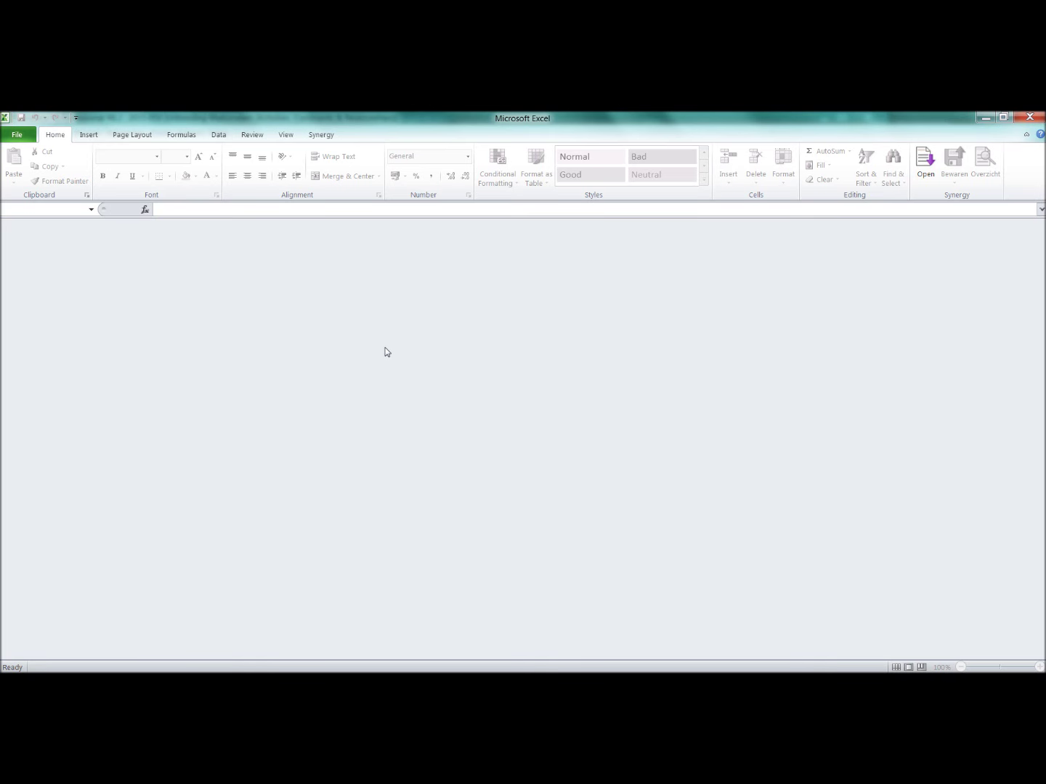
pyautogui.click(18, 136)
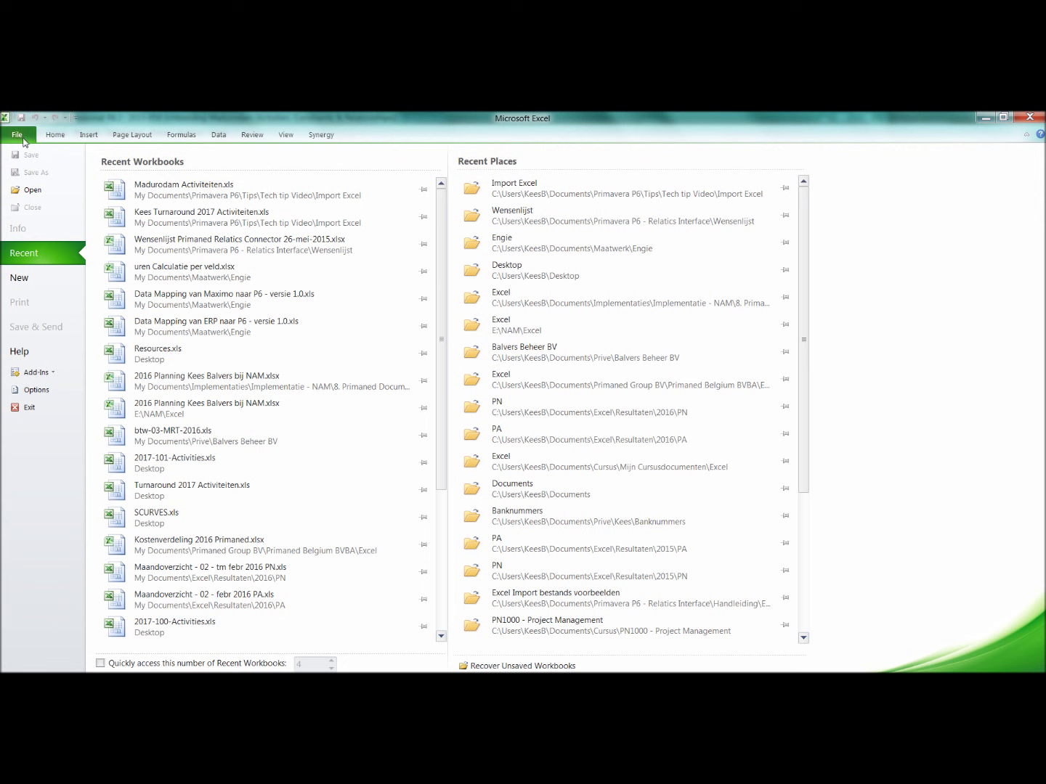
pyautogui.click(32, 190)
pyautogui.click(398, 204)
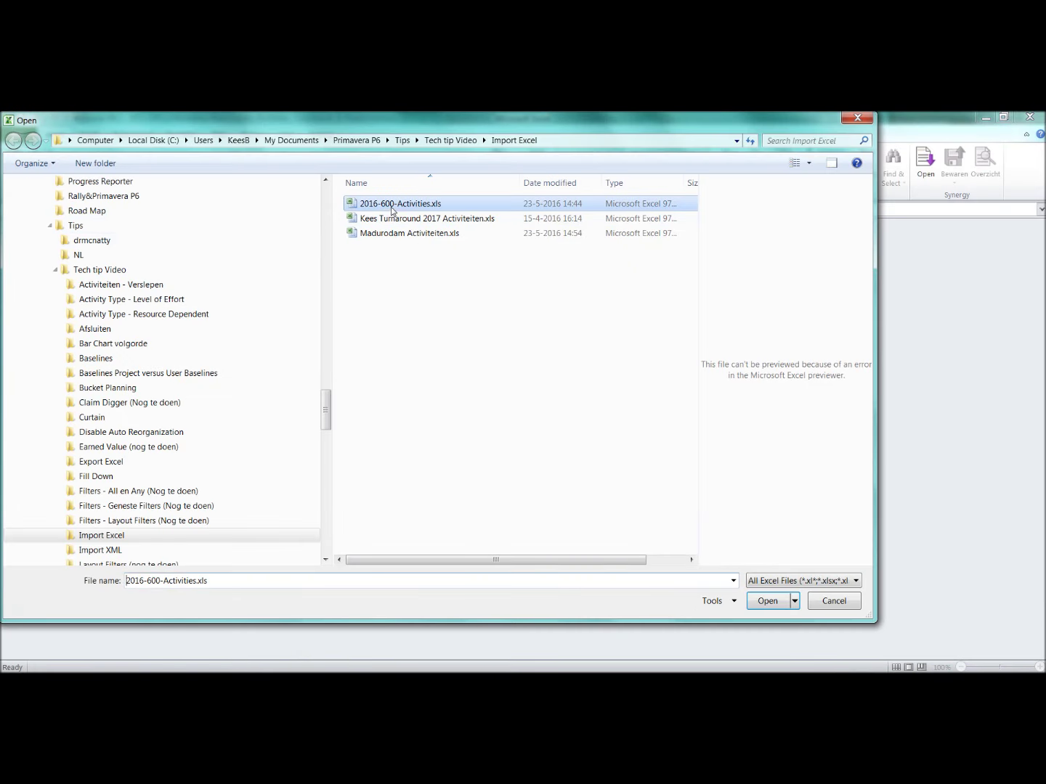
pyautogui.click(767, 601)
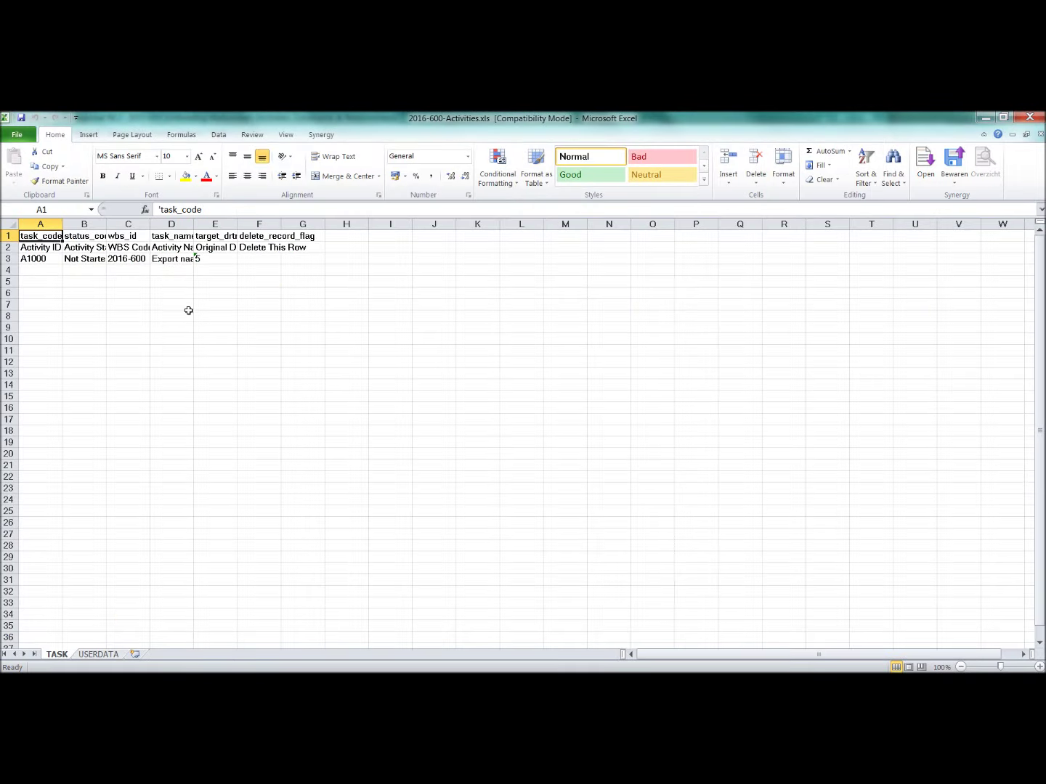
pyautogui.click(10, 224)
pyautogui.doubleClick(60, 224)
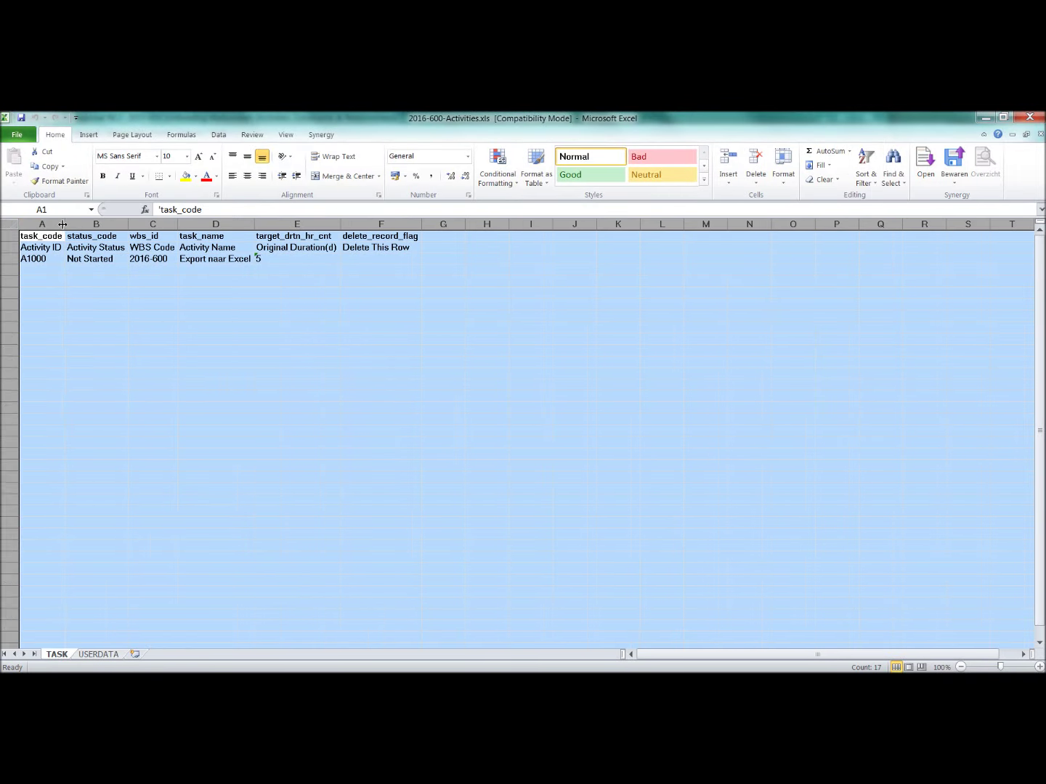
pyautogui.click(125, 320)
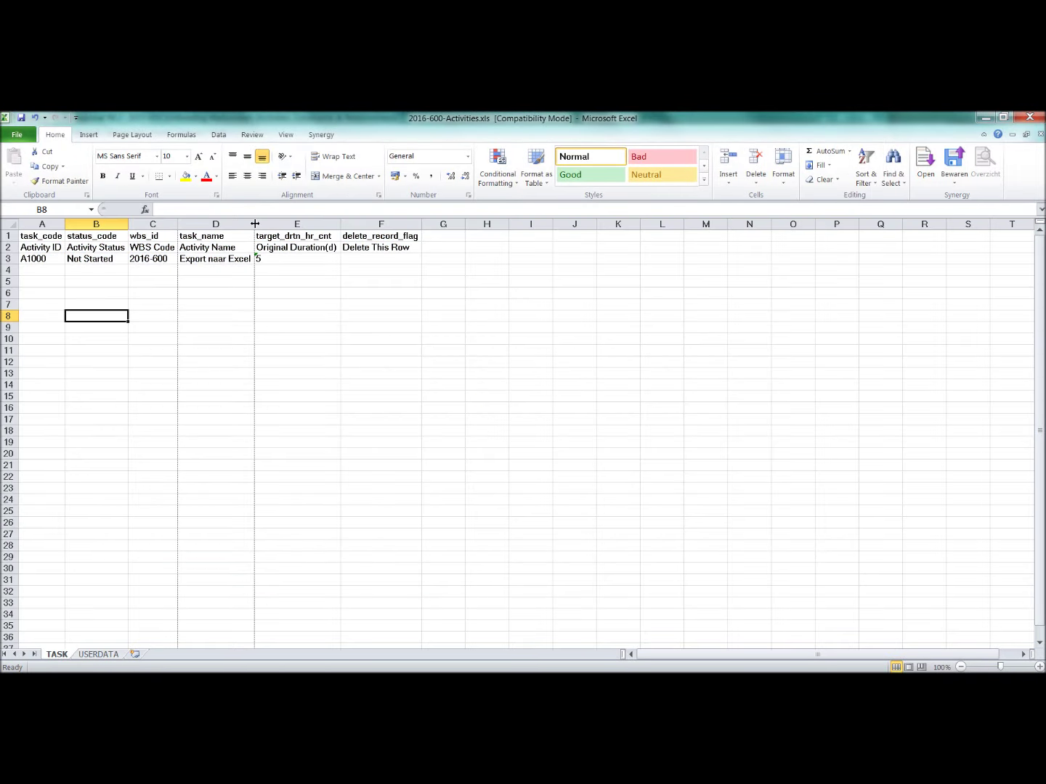
pyautogui.click(53, 305)
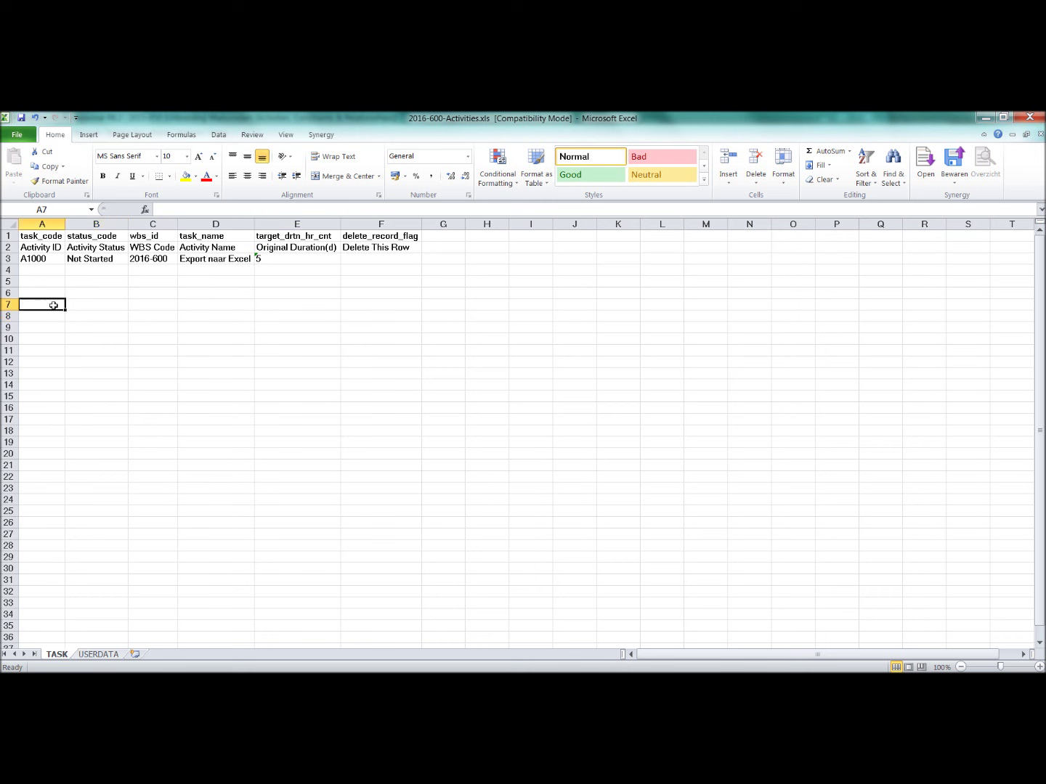
pyautogui.click(40, 247)
pyautogui.click(92, 247)
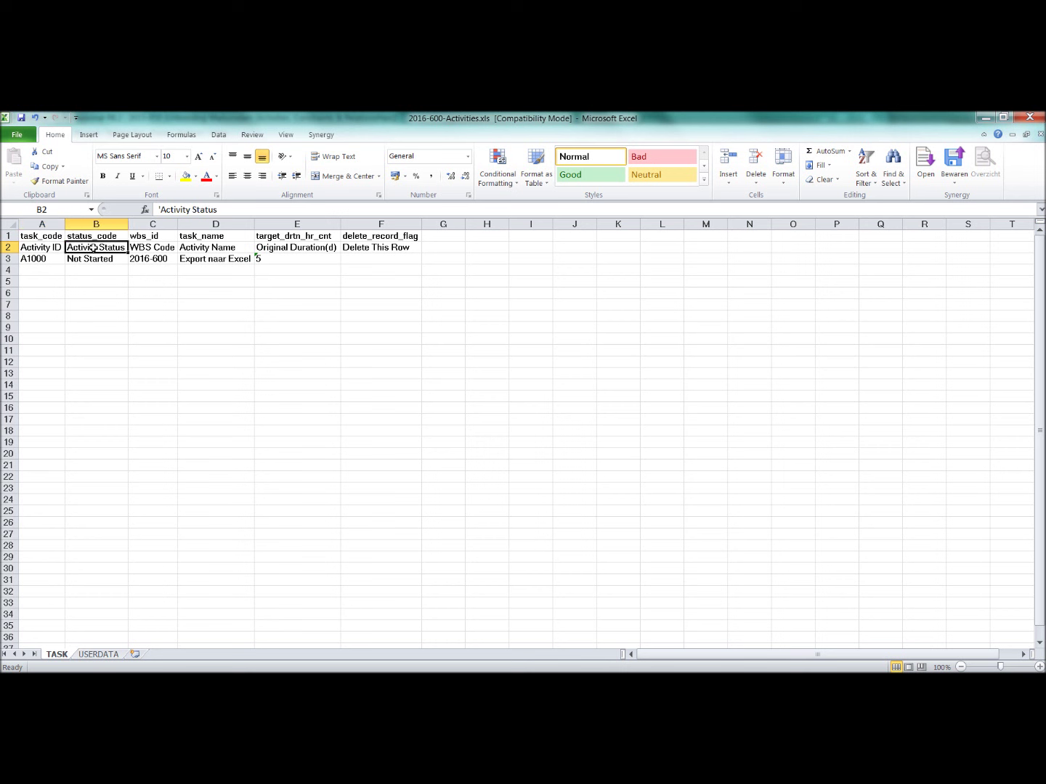
pyautogui.click(157, 248)
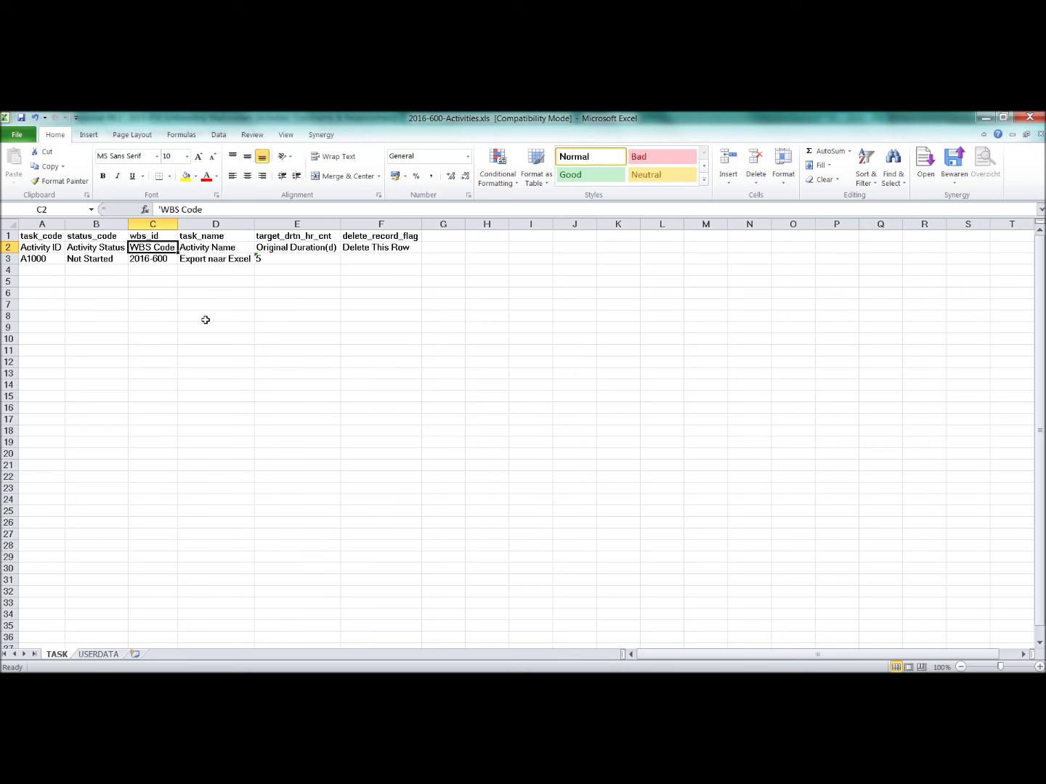
pyautogui.click(209, 249)
pyautogui.click(276, 261)
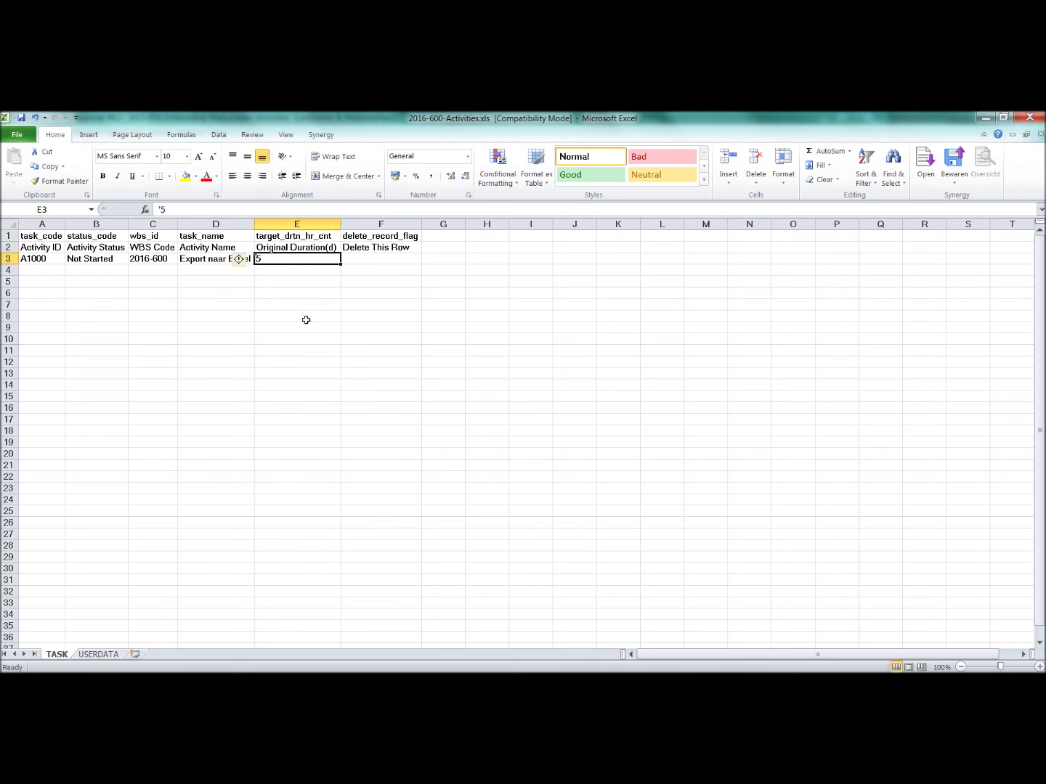
pyautogui.click(306, 321)
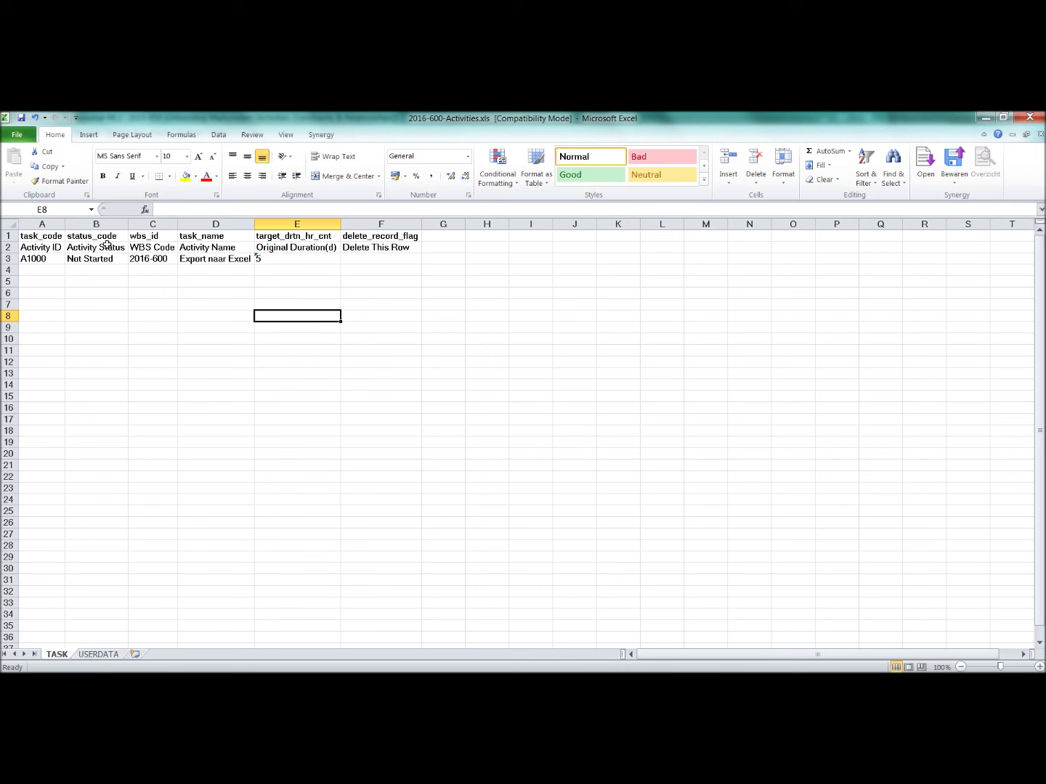
pyautogui.click(9, 236)
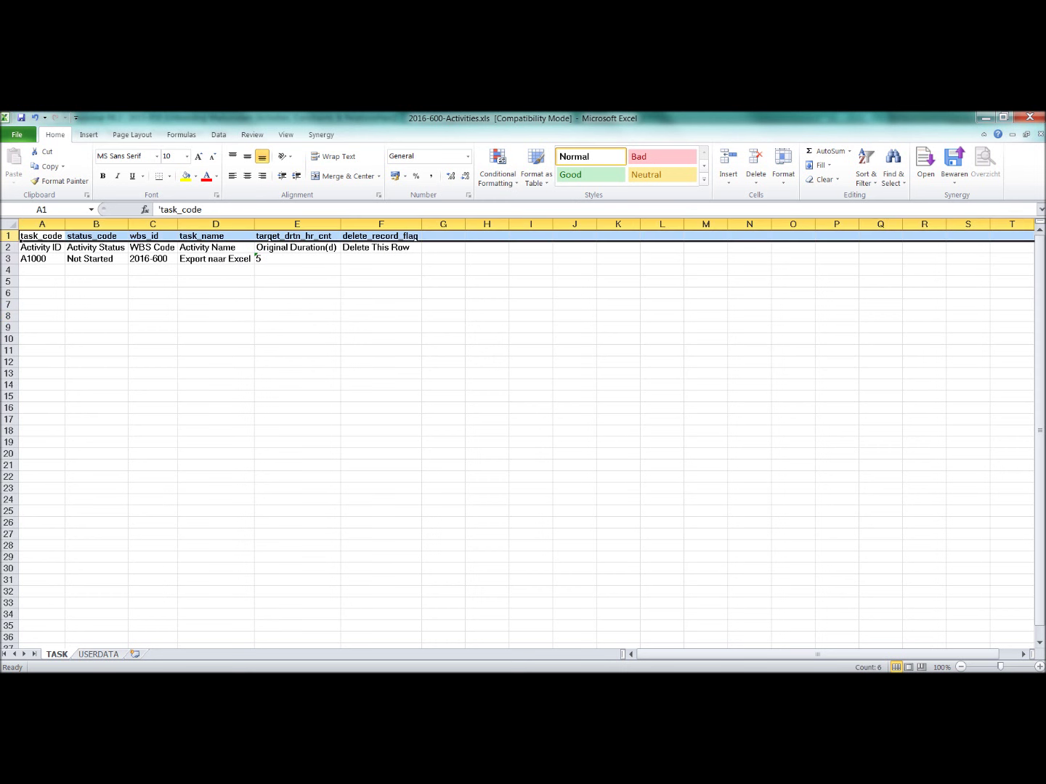
pyautogui.click(197, 330)
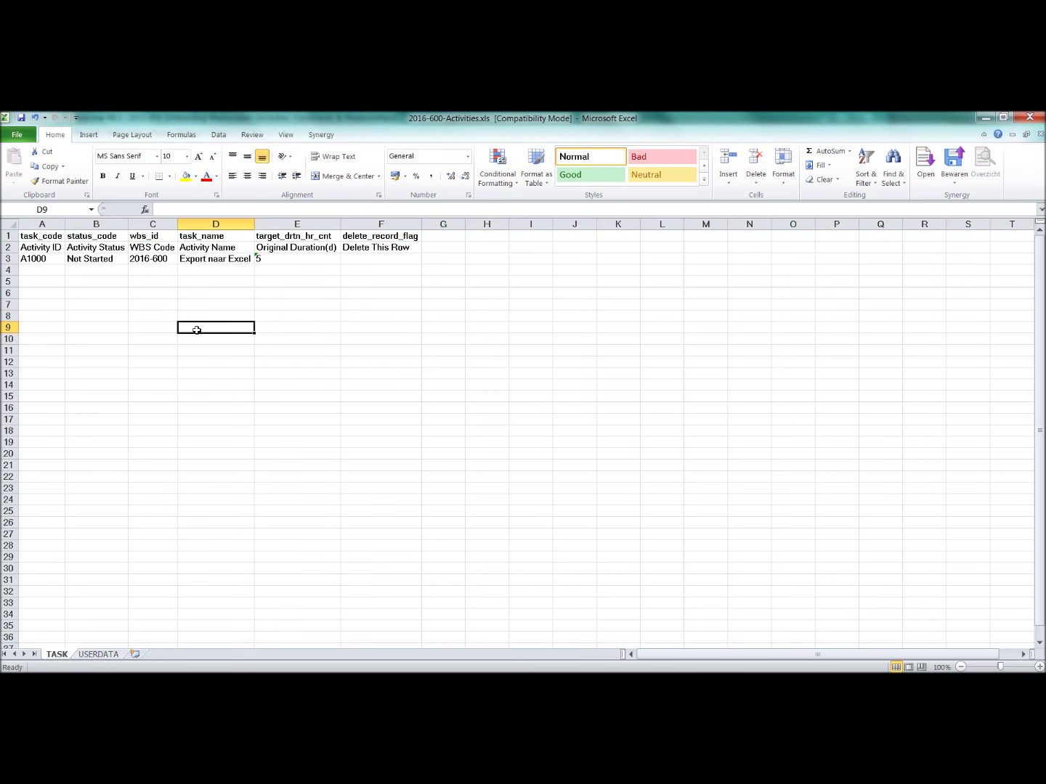
pyautogui.click(8, 247)
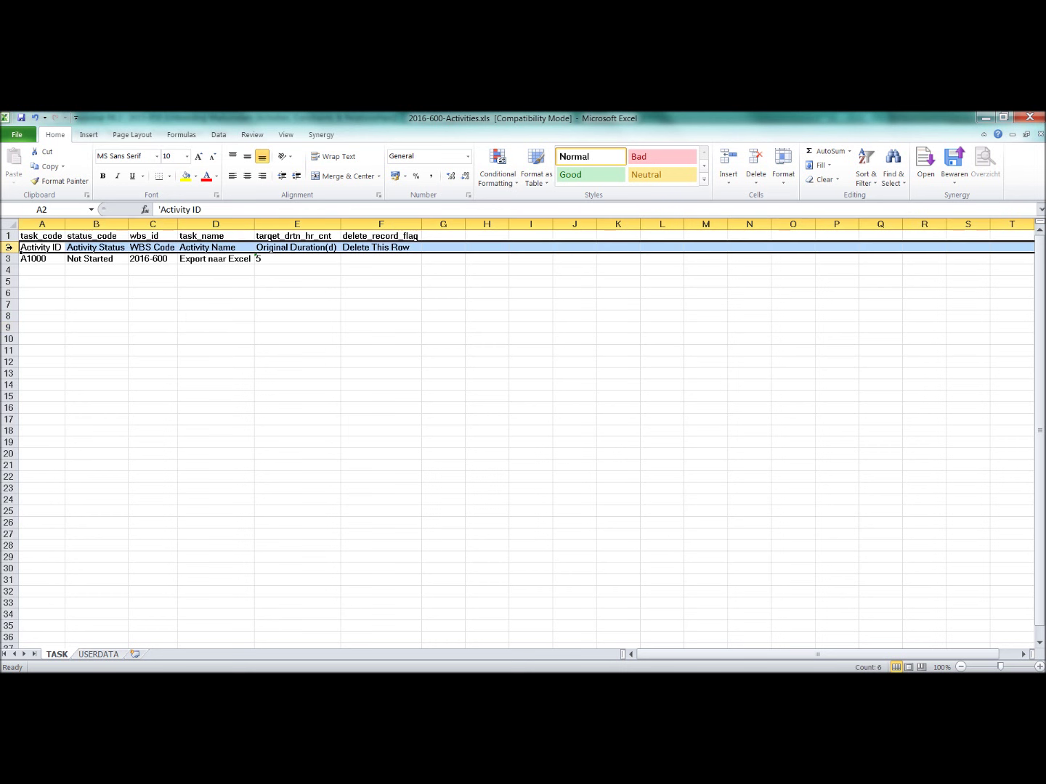
pyautogui.click(96, 325)
pyautogui.moveTo(29, 272); pyautogui.dragTo(29, 361)
pyautogui.click(92, 313)
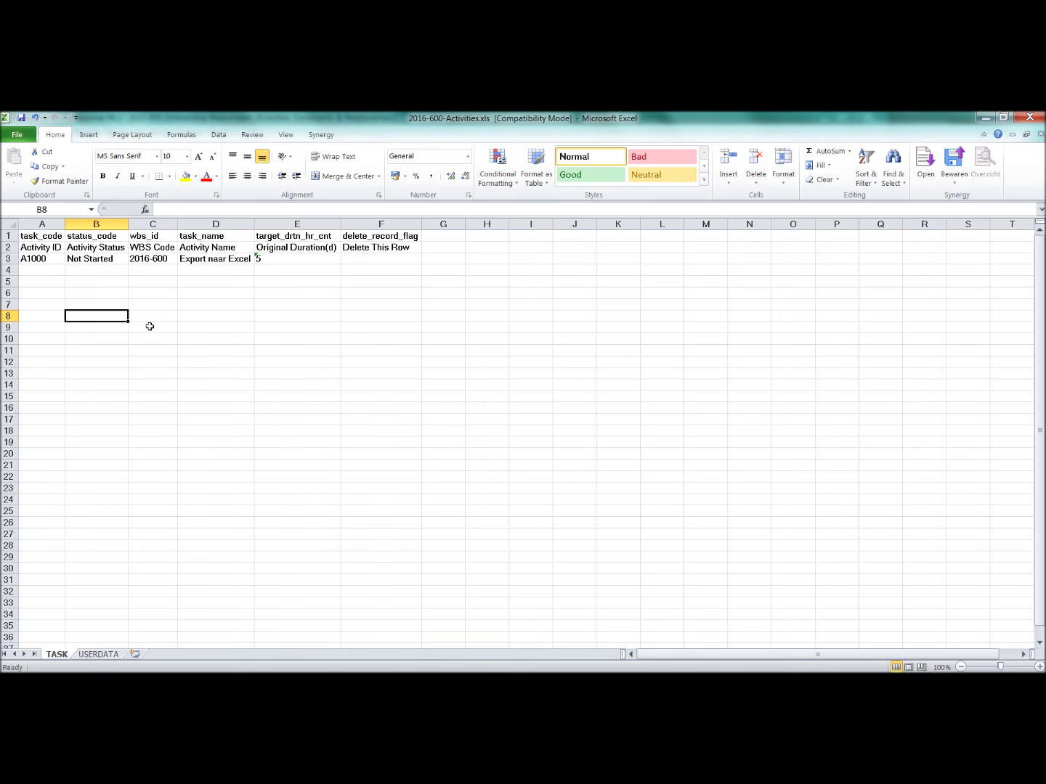
pyautogui.click(99, 654)
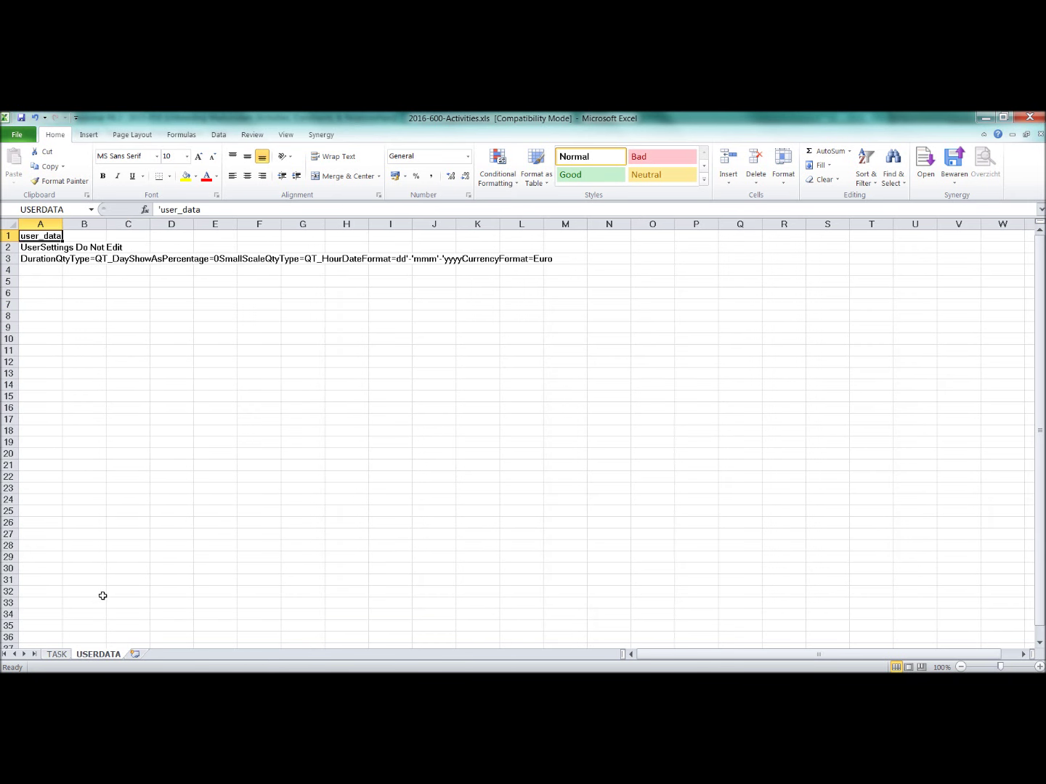
pyautogui.click(57, 654)
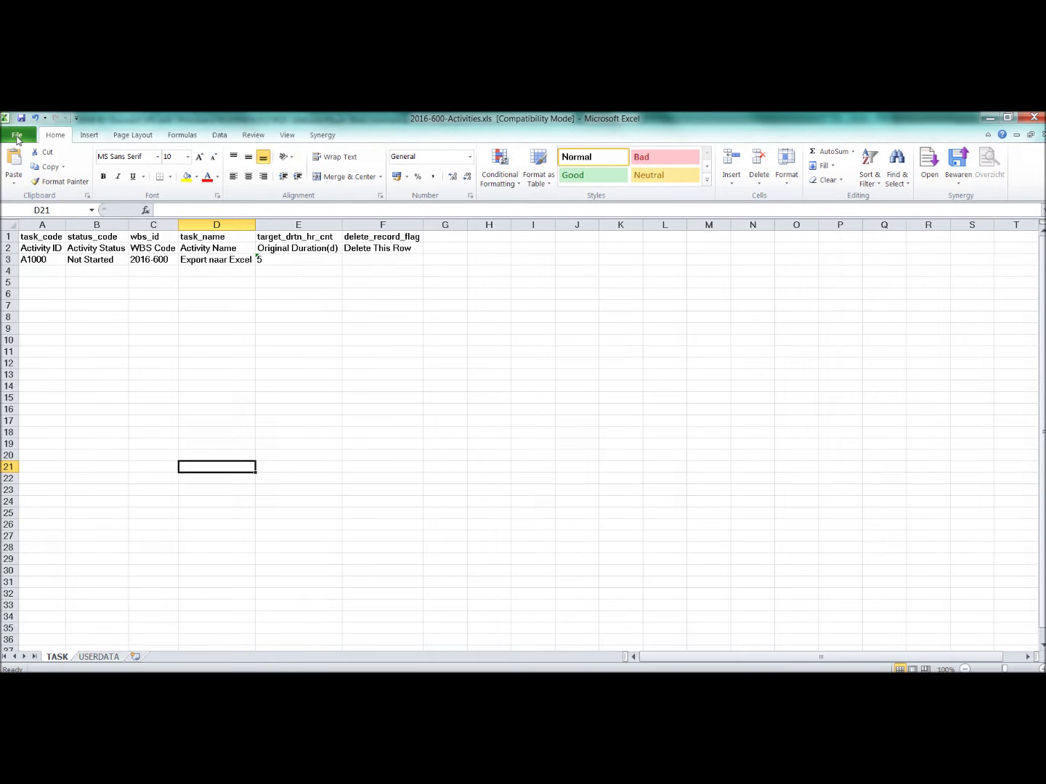
# Open the Madurodam Activiteiten.xls workbook in Excel.
pyautogui.click(16, 138)
pyautogui.click(32, 190)
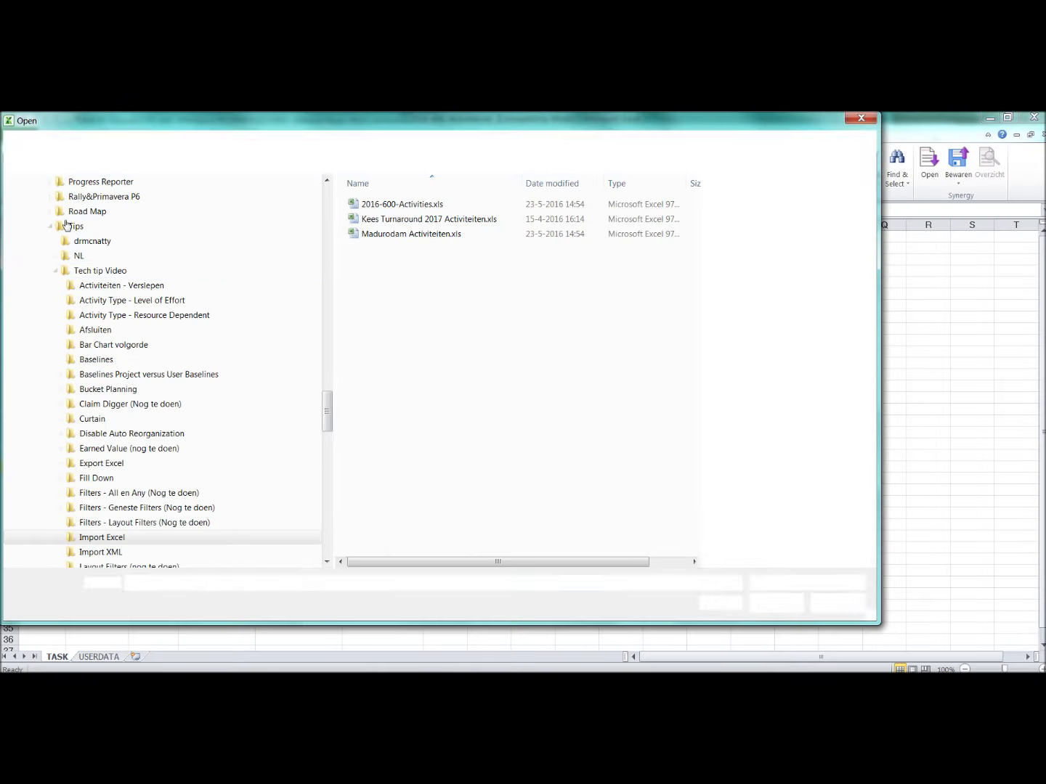
pyautogui.click(380, 235)
pyautogui.click(763, 605)
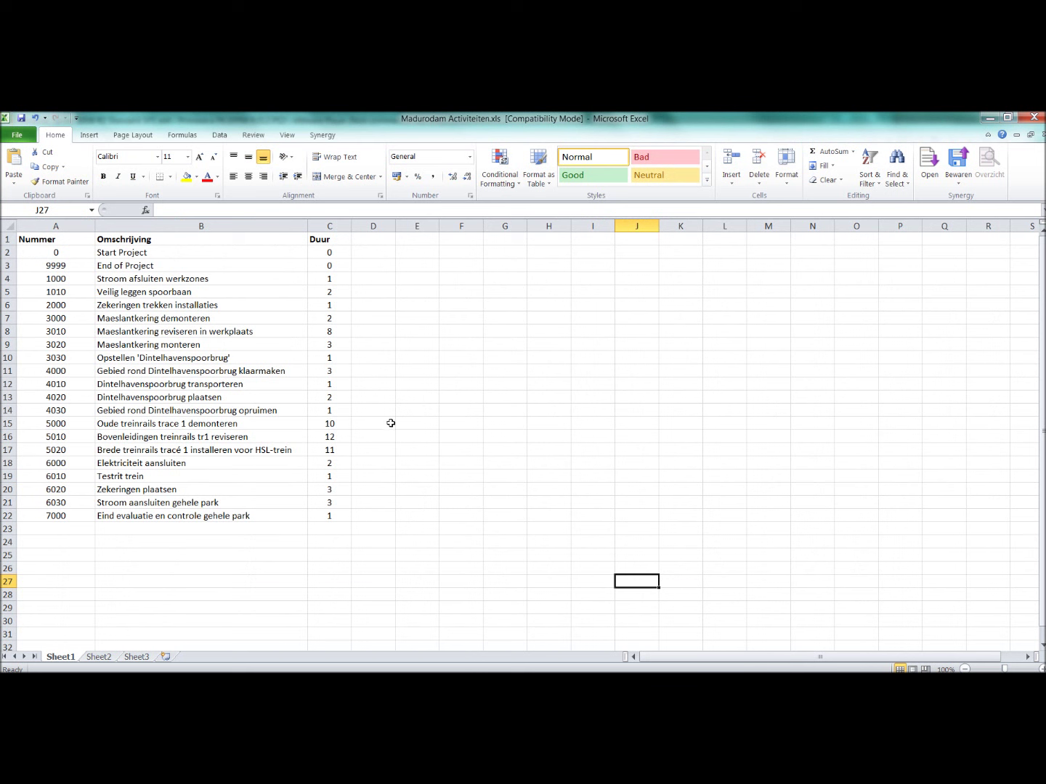
# Copy the 21 activities' numbers, descriptions and durations from A2:C22.
pyautogui.moveTo(58, 253); pyautogui.dragTo(324, 514)
pyautogui.rightClick(323, 514)
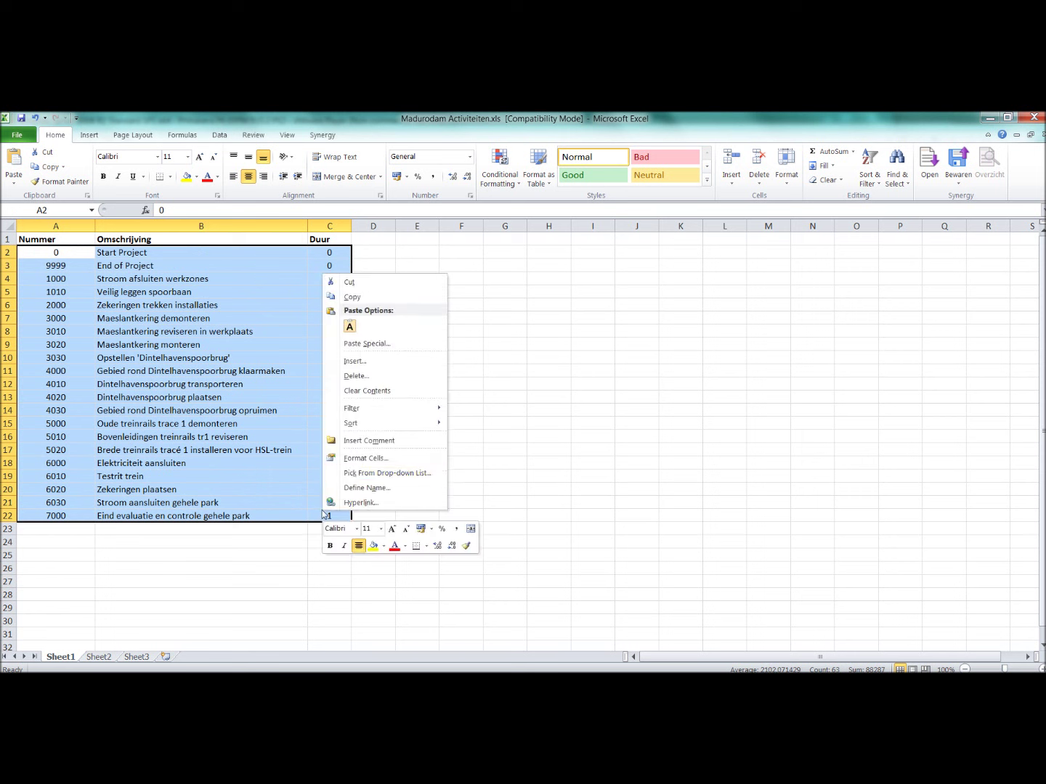
pyautogui.click(352, 297)
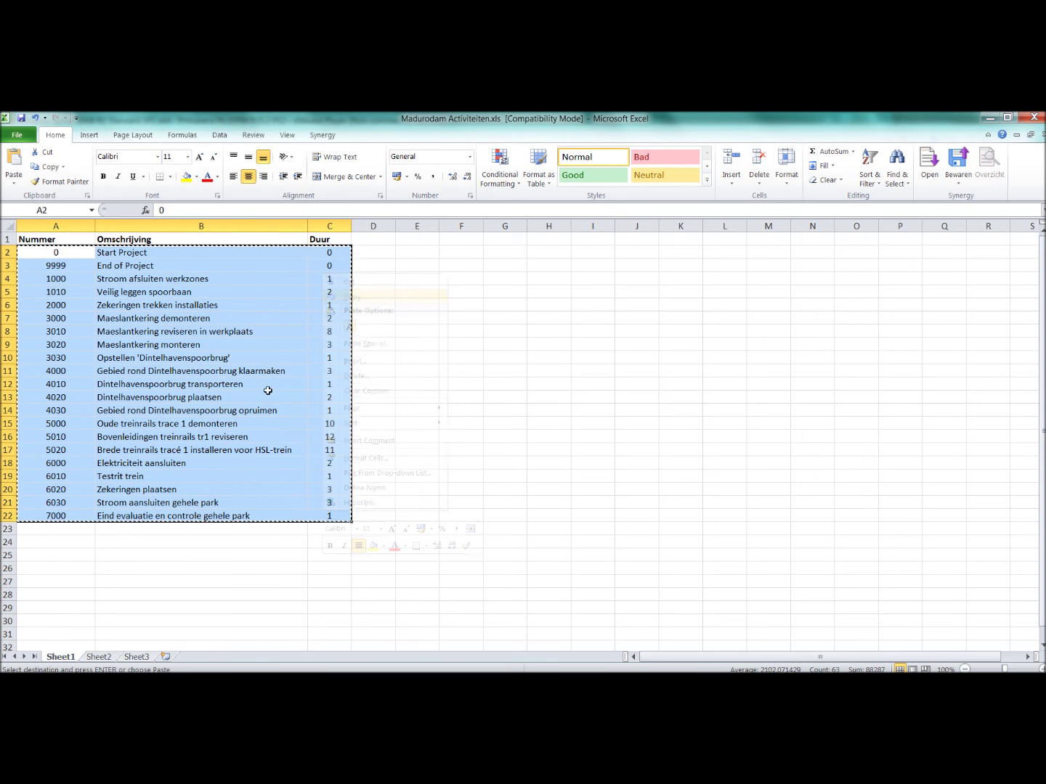
pyautogui.click(20, 138)
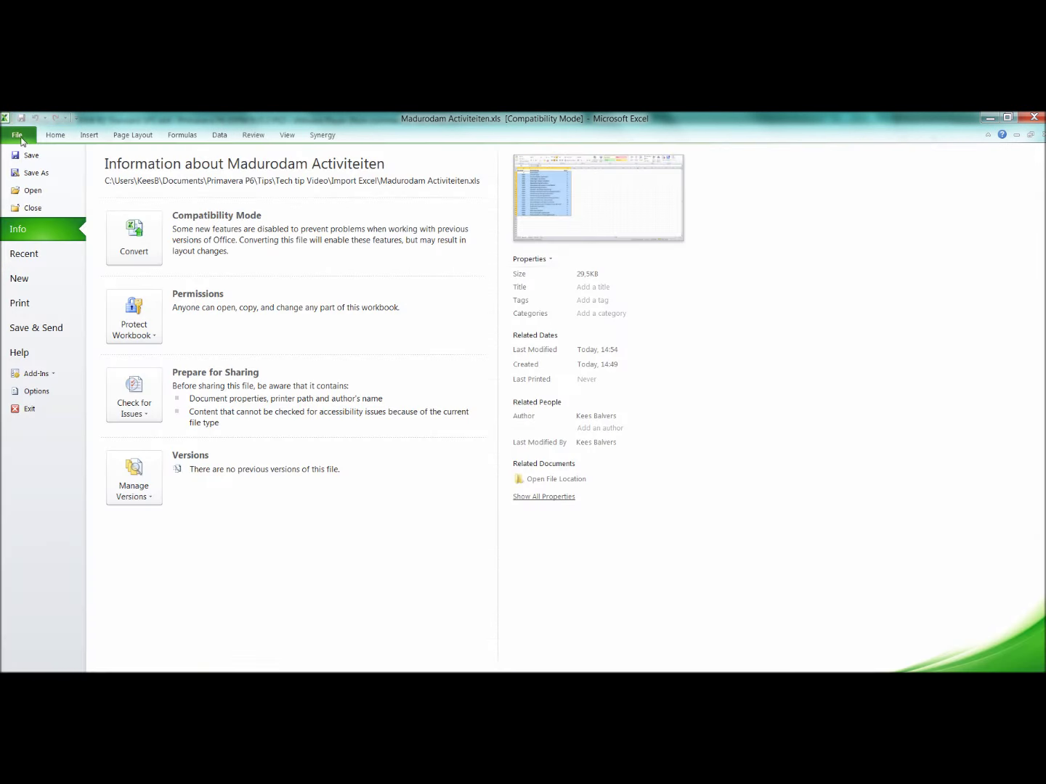
# Paste the copied Madurodam activities into 2016-600-Activities.xls starting at cell A5.
pyautogui.moveTo(248, 679)
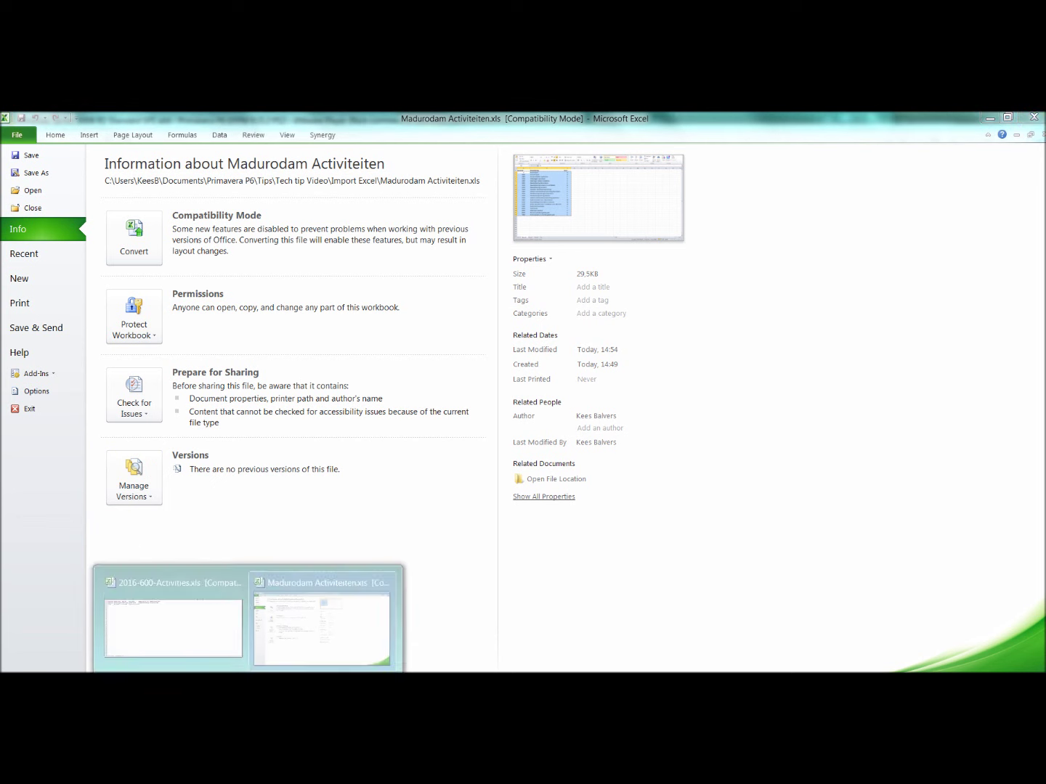
pyautogui.click(202, 639)
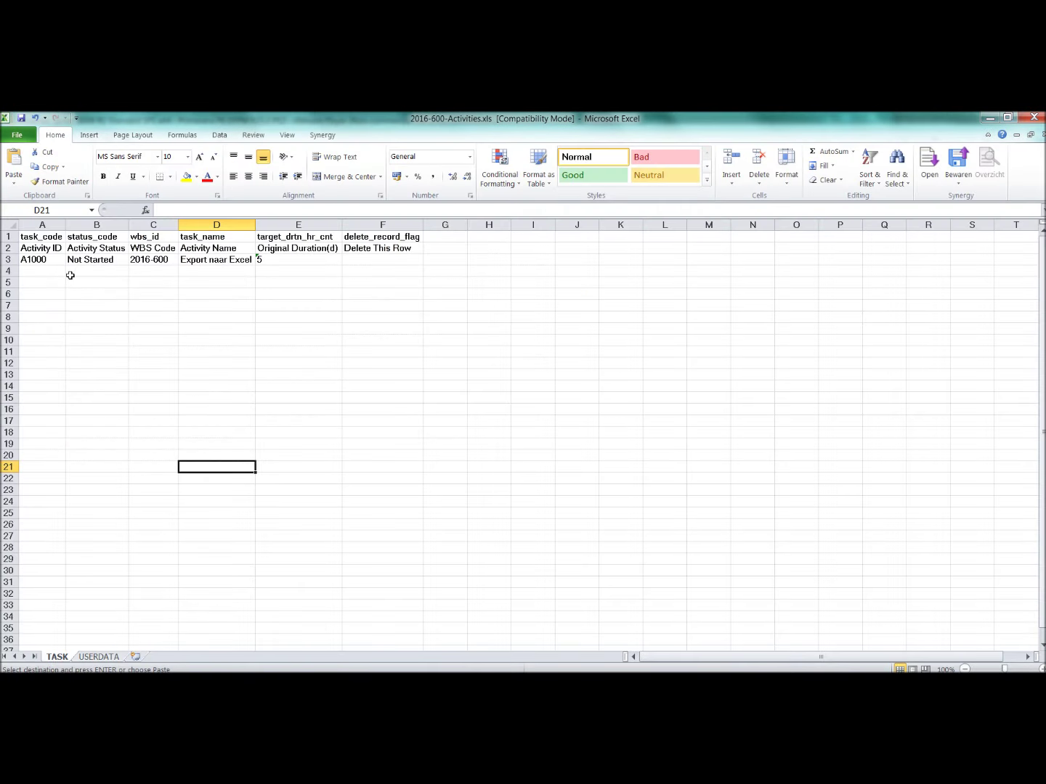
pyautogui.rightClick(46, 283)
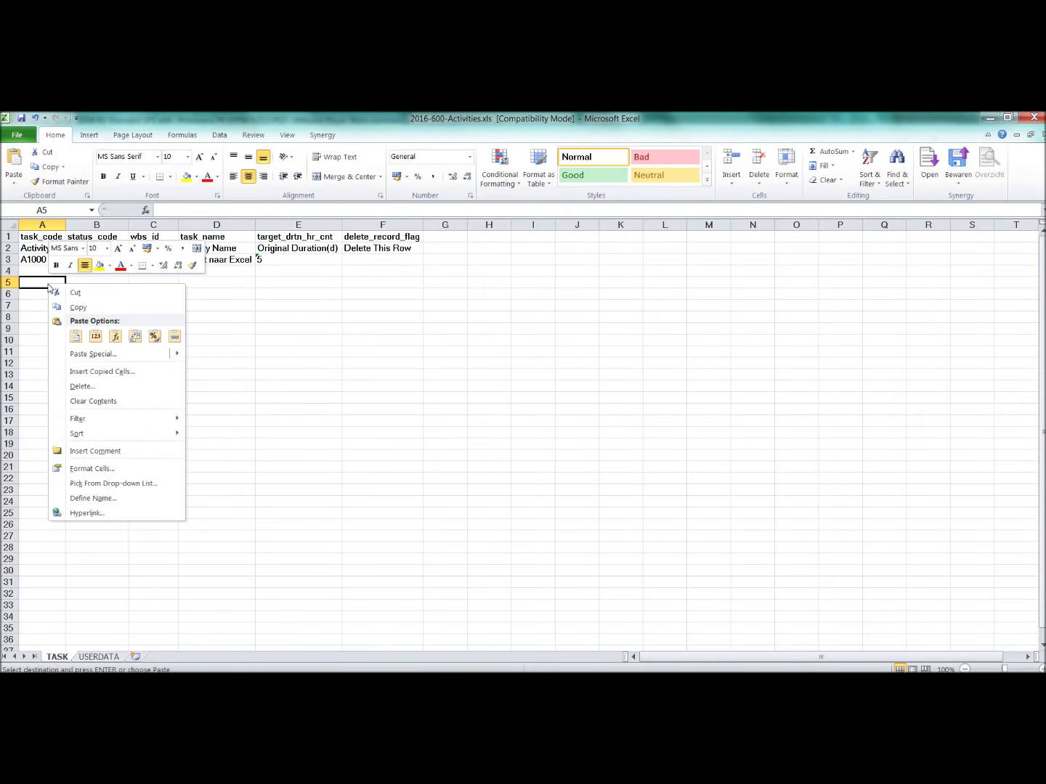
pyautogui.click(74, 338)
pyautogui.click(262, 397)
# Move the durations from column C to E4 under Original Duration(d).
pyautogui.moveTo(154, 283); pyautogui.dragTo(156, 513)
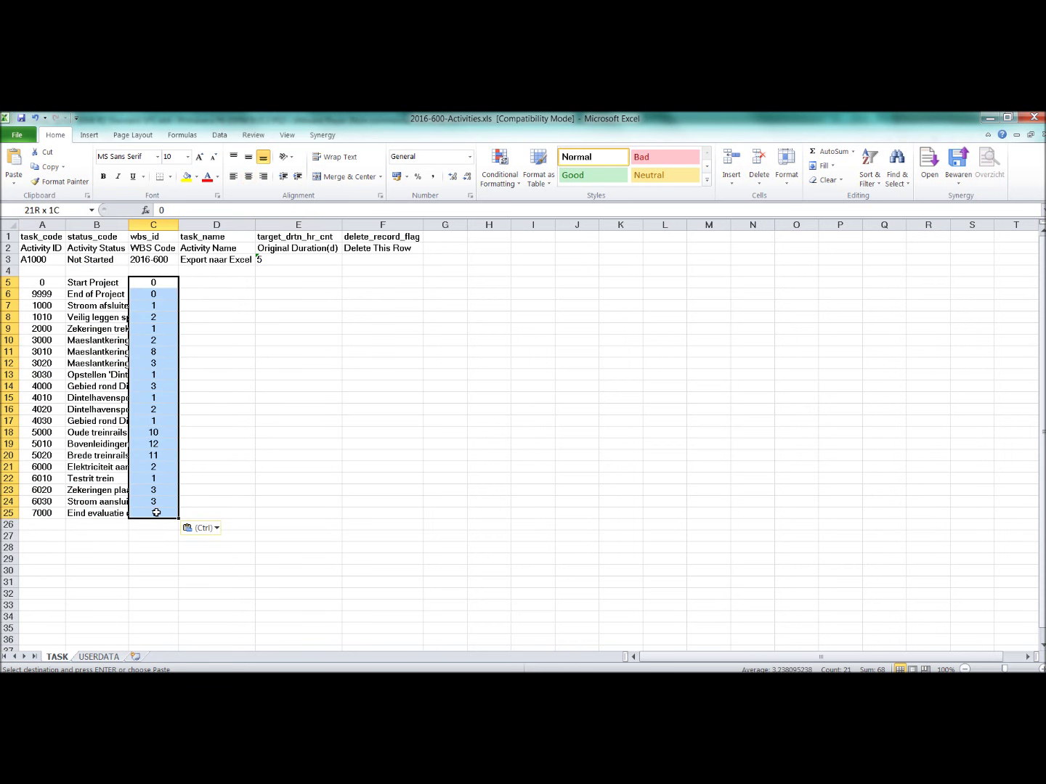
pyautogui.rightClick(149, 284)
pyautogui.click(248, 294)
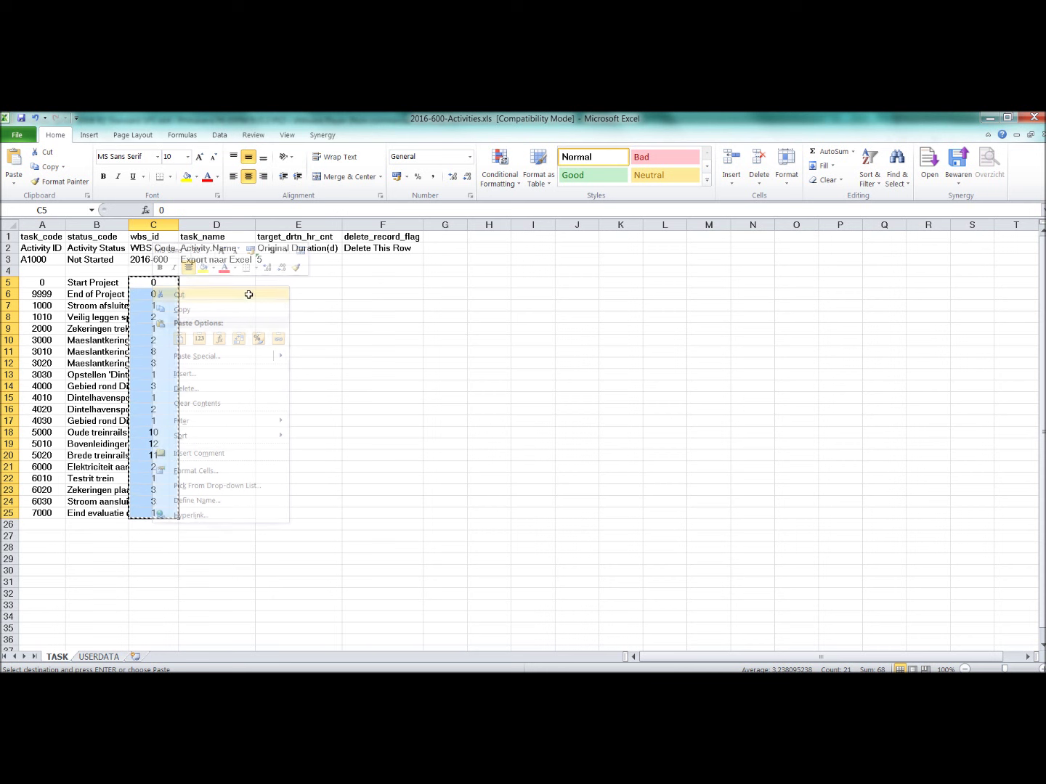
pyautogui.click(280, 272)
pyautogui.rightClick(278, 272)
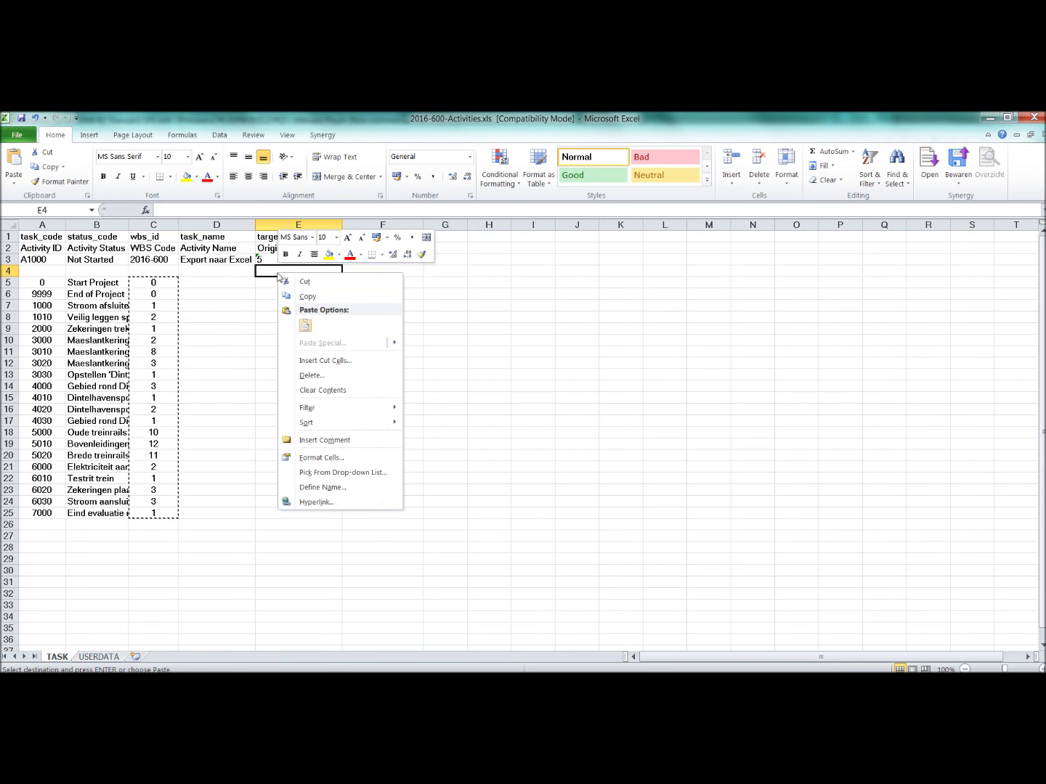
pyautogui.click(309, 324)
pyautogui.click(444, 411)
# Move the activity names from column B to D4 under Activity Name.
pyautogui.moveTo(98, 283); pyautogui.dragTo(122, 508)
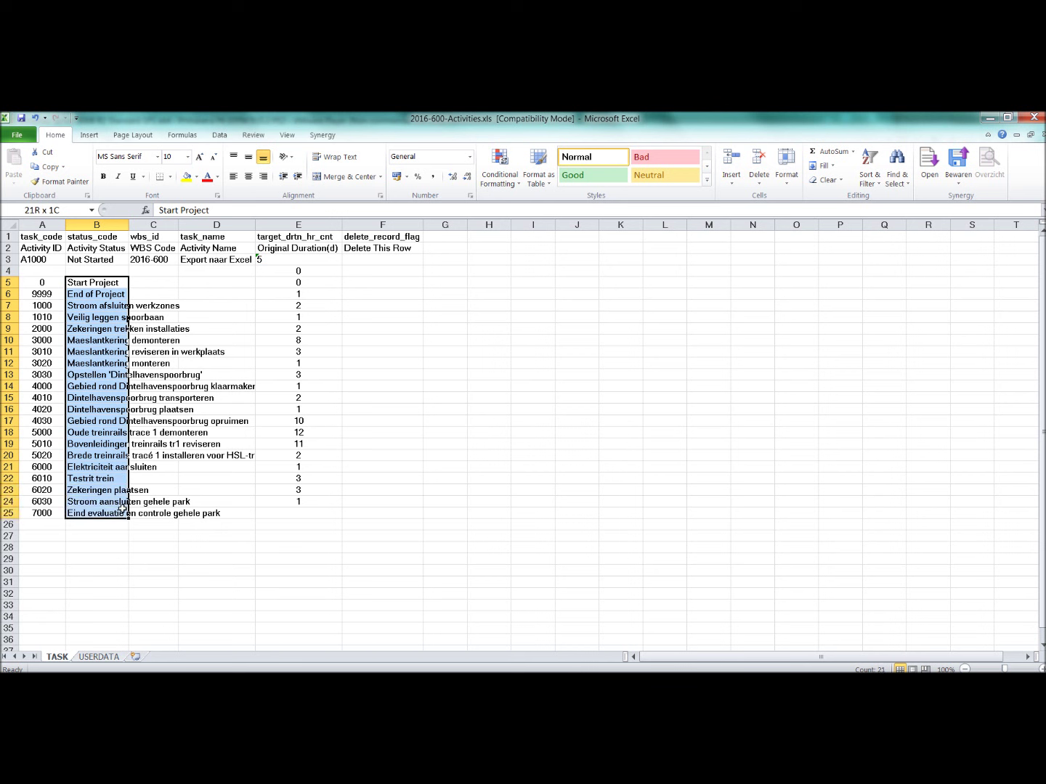
pyautogui.rightClick(85, 284)
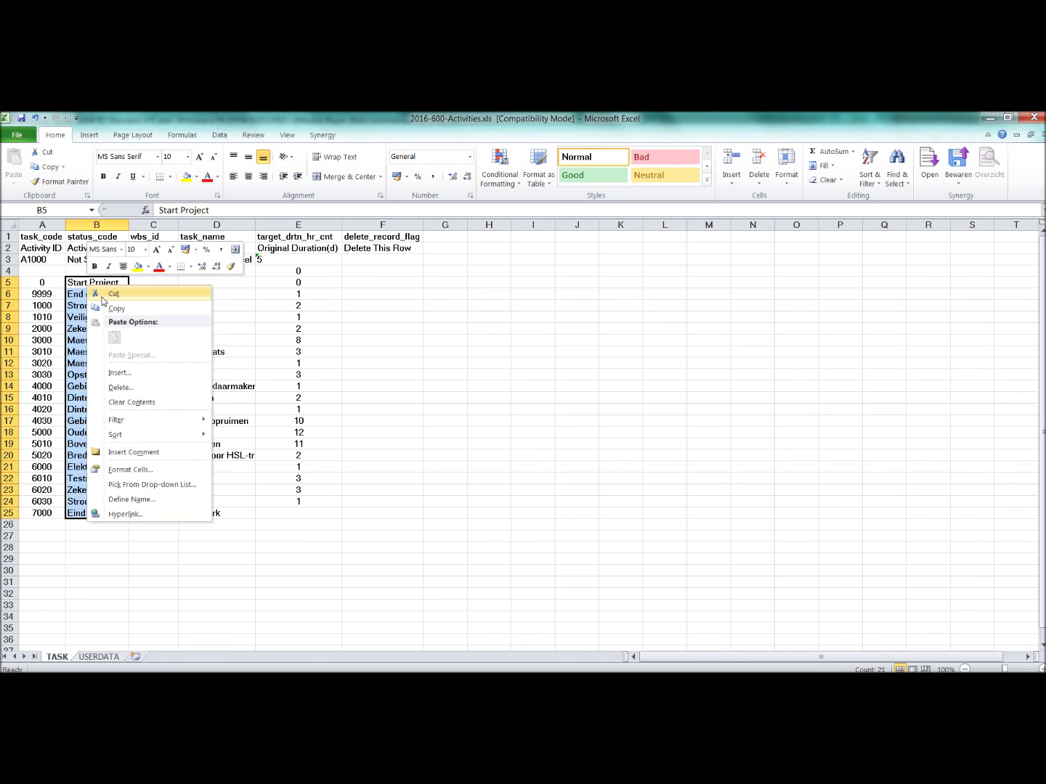
pyautogui.click(103, 294)
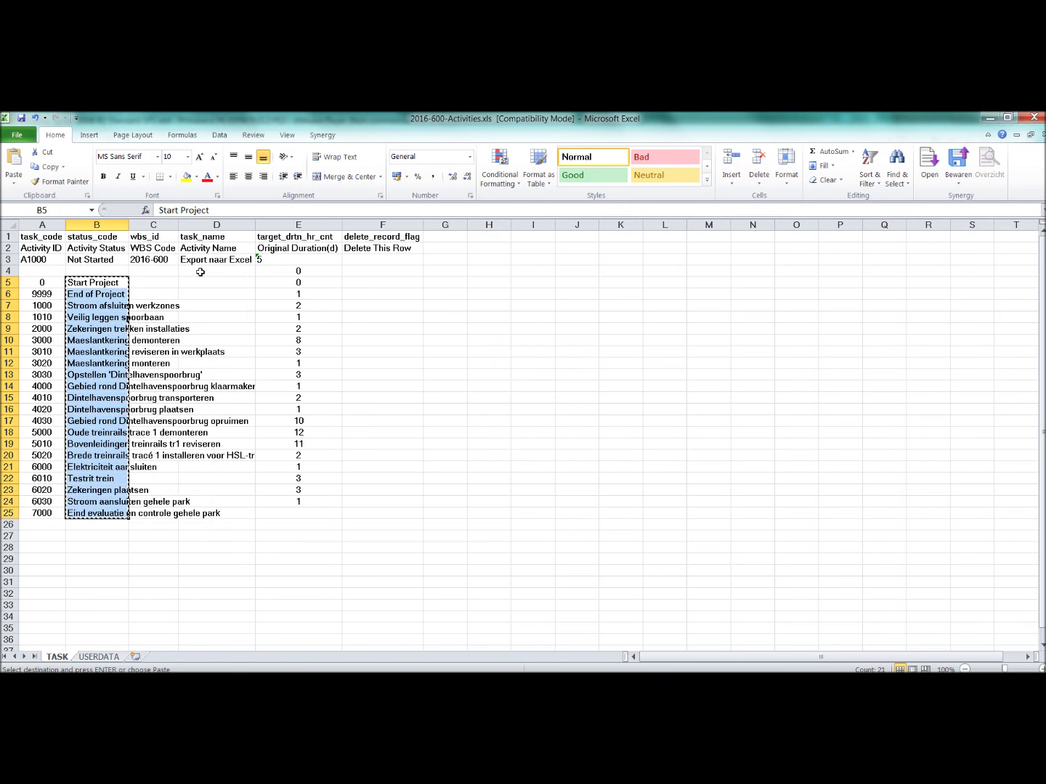
pyautogui.click(201, 272)
pyautogui.rightClick(200, 272)
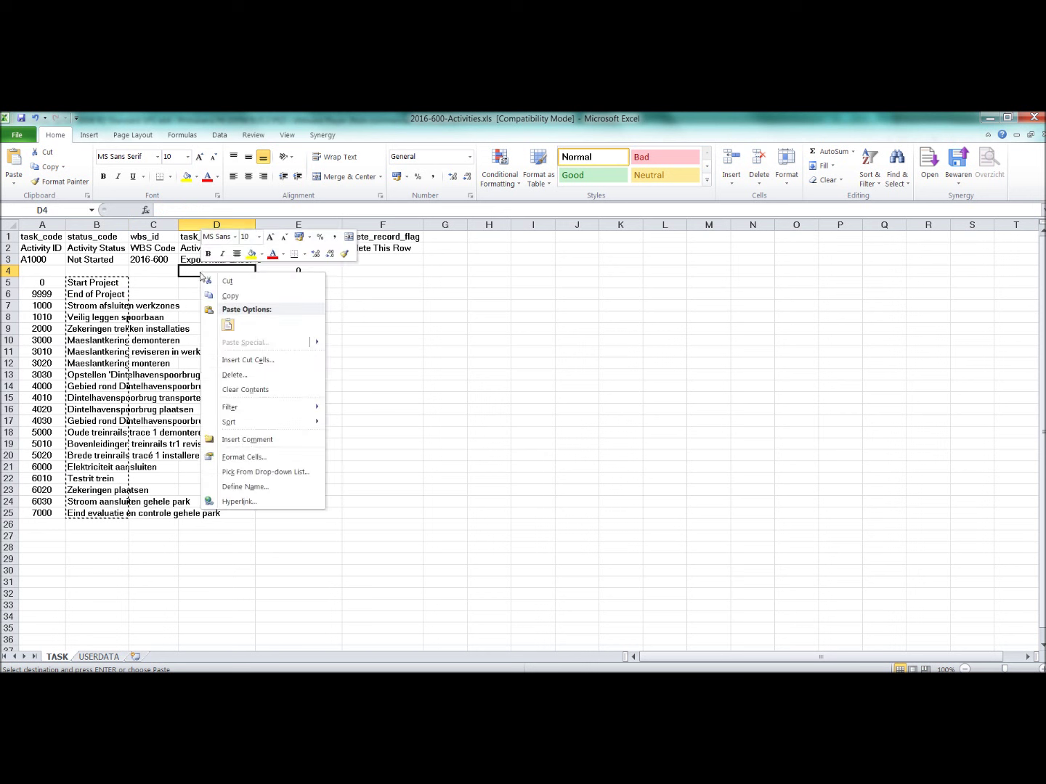
pyautogui.click(227, 328)
pyautogui.click(145, 350)
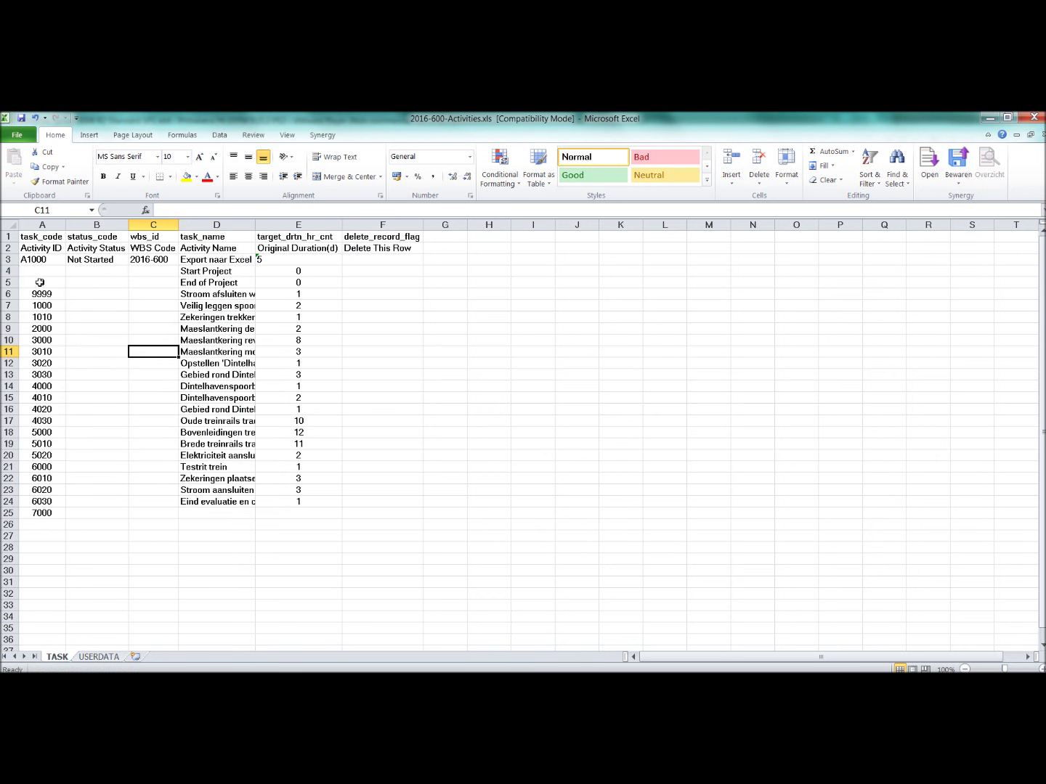
# Move the activity numbers in column A up to start at A4.
pyautogui.moveTo(40, 282); pyautogui.dragTo(43, 513)
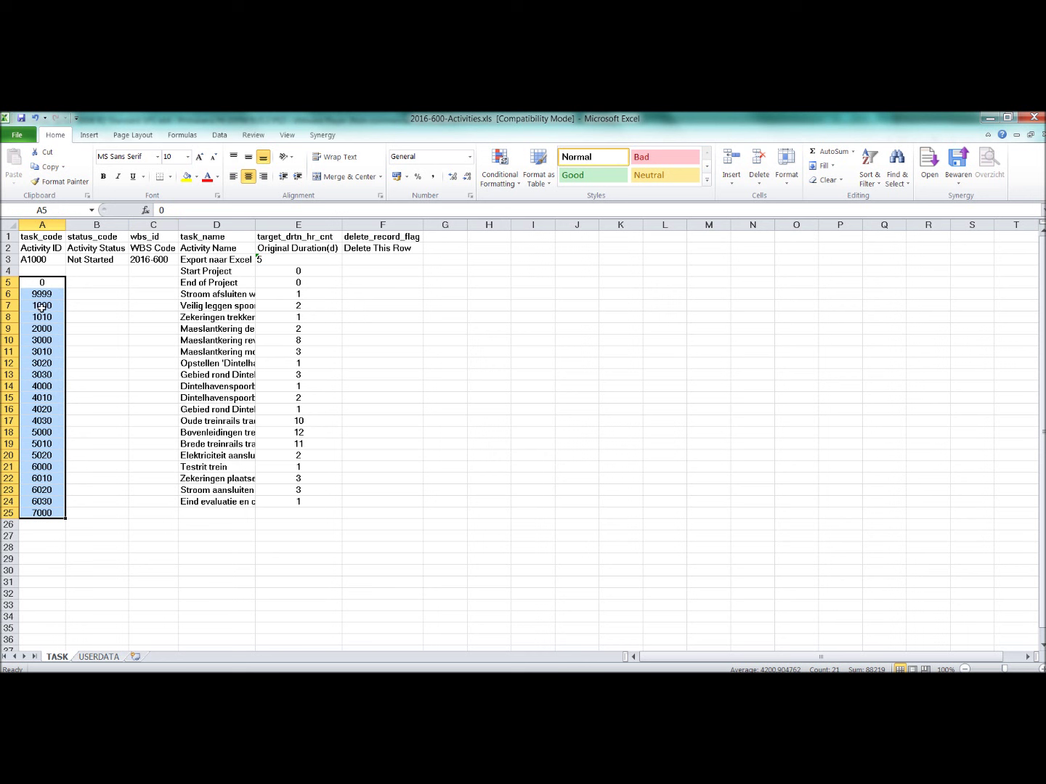
pyautogui.rightClick(45, 281)
pyautogui.click(54, 287)
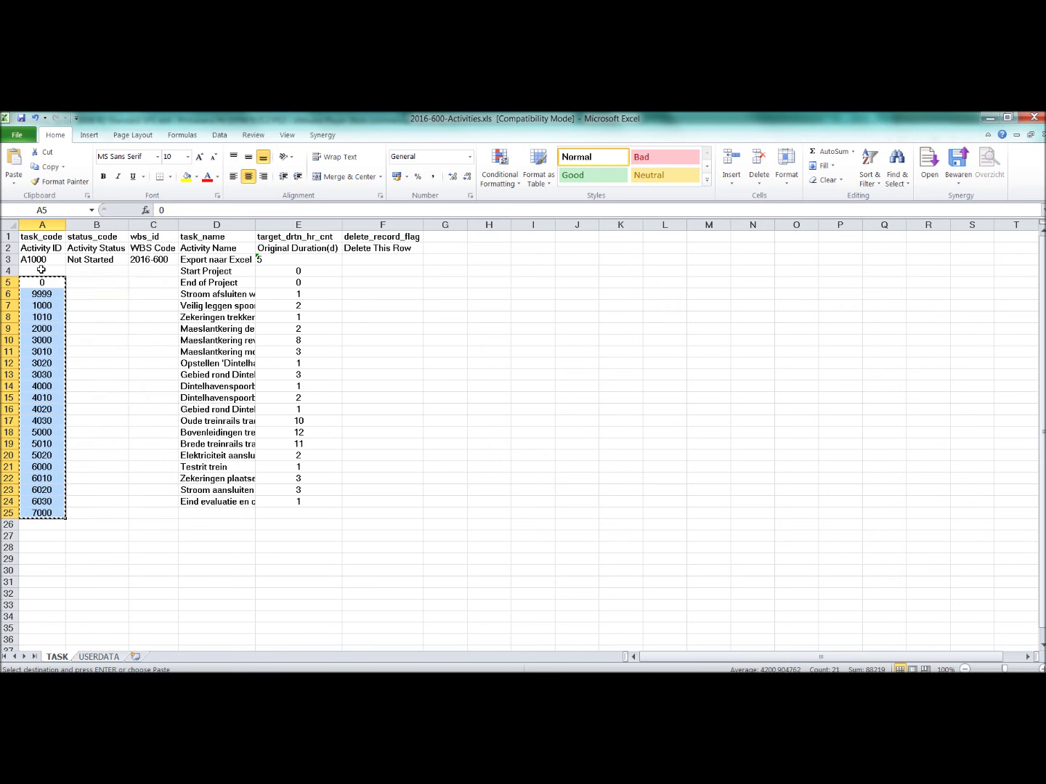
pyautogui.click(41, 270)
pyautogui.rightClick(41, 270)
pyautogui.click(69, 320)
pyautogui.click(104, 335)
# Fill B4:B24 with the Not Started status copied from B3.
pyautogui.click(100, 260)
pyautogui.rightClick(102, 262)
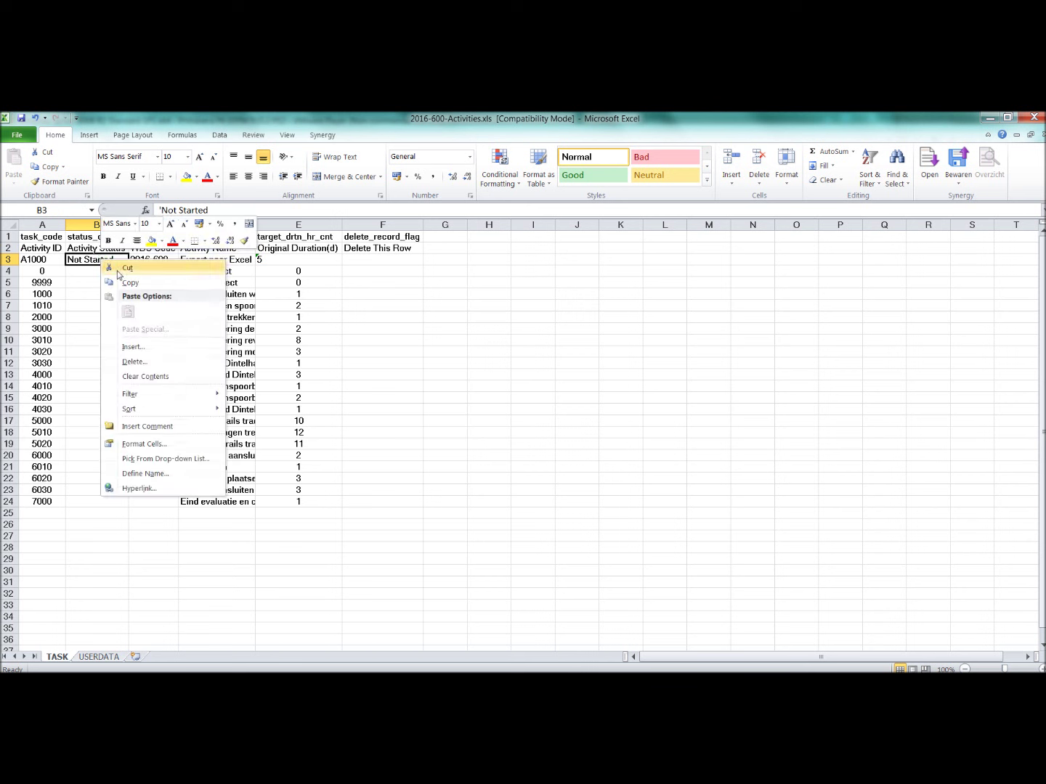
pyautogui.click(109, 268)
pyautogui.click(94, 273)
pyautogui.moveTo(95, 273); pyautogui.dragTo(98, 499)
pyautogui.rightClick(98, 499)
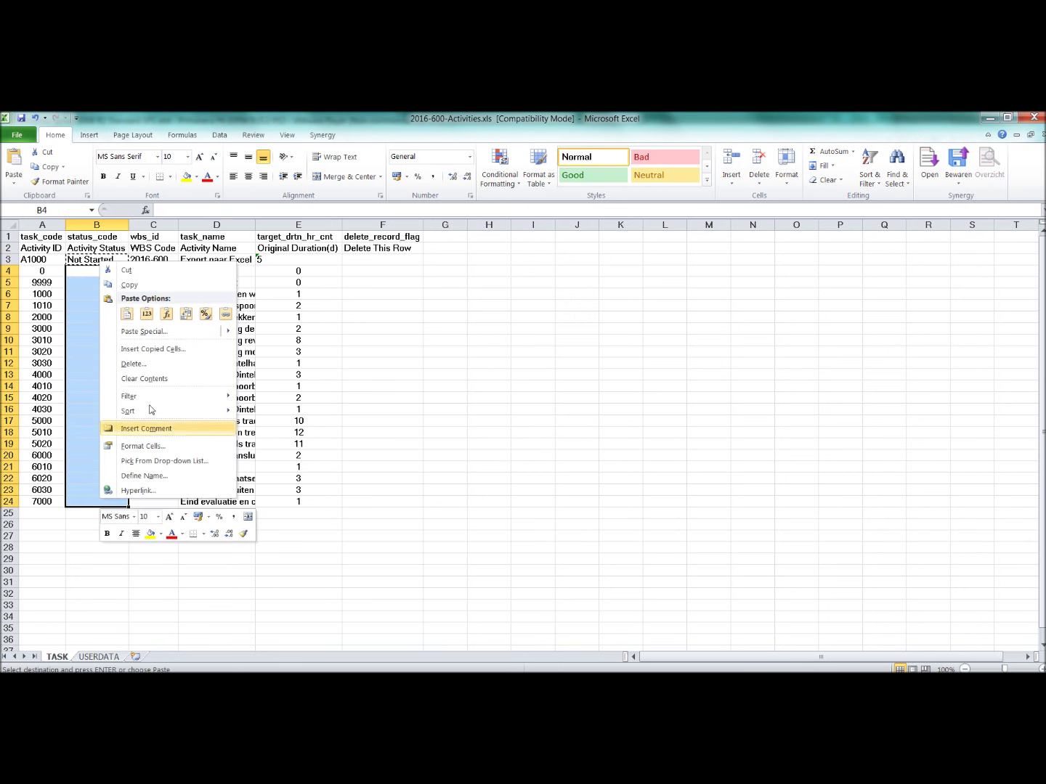
pyautogui.click(127, 314)
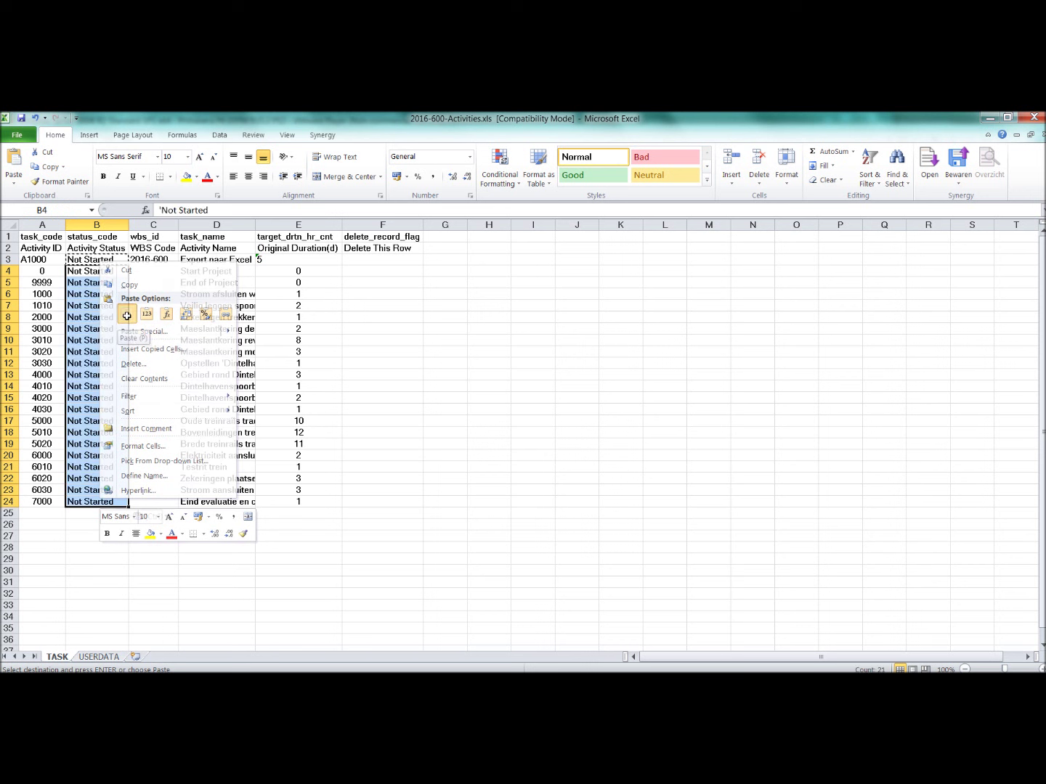
# Fill rows 4-24 with WBS code 2016-600 and autofit column D to the task names.
pyautogui.click(151, 259)
pyautogui.rightClick(151, 260)
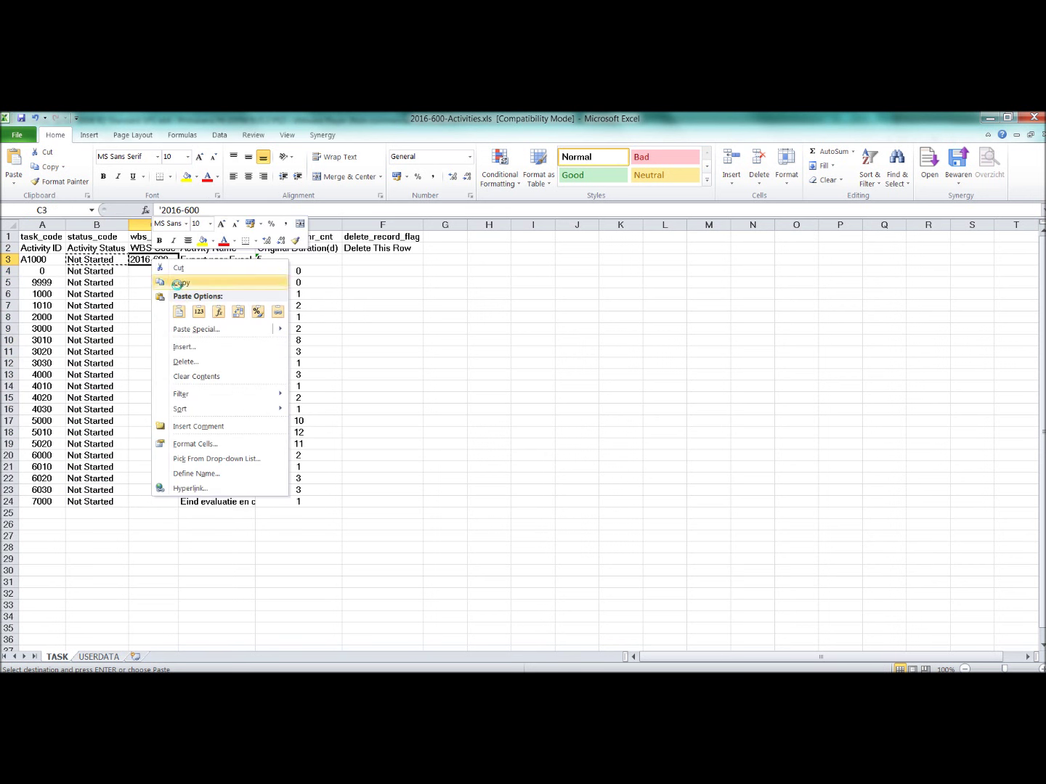
pyautogui.click(180, 290)
pyautogui.moveTo(151, 272); pyautogui.dragTo(142, 500)
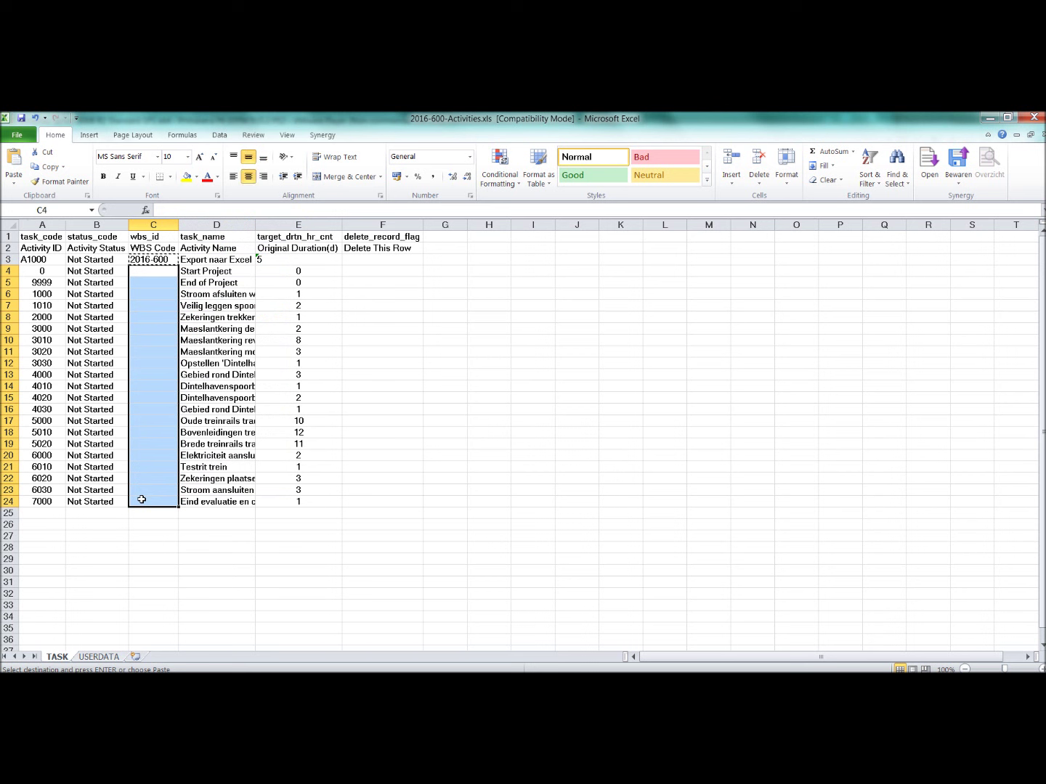
pyautogui.rightClick(141, 499)
pyautogui.click(171, 312)
pyautogui.click(445, 374)
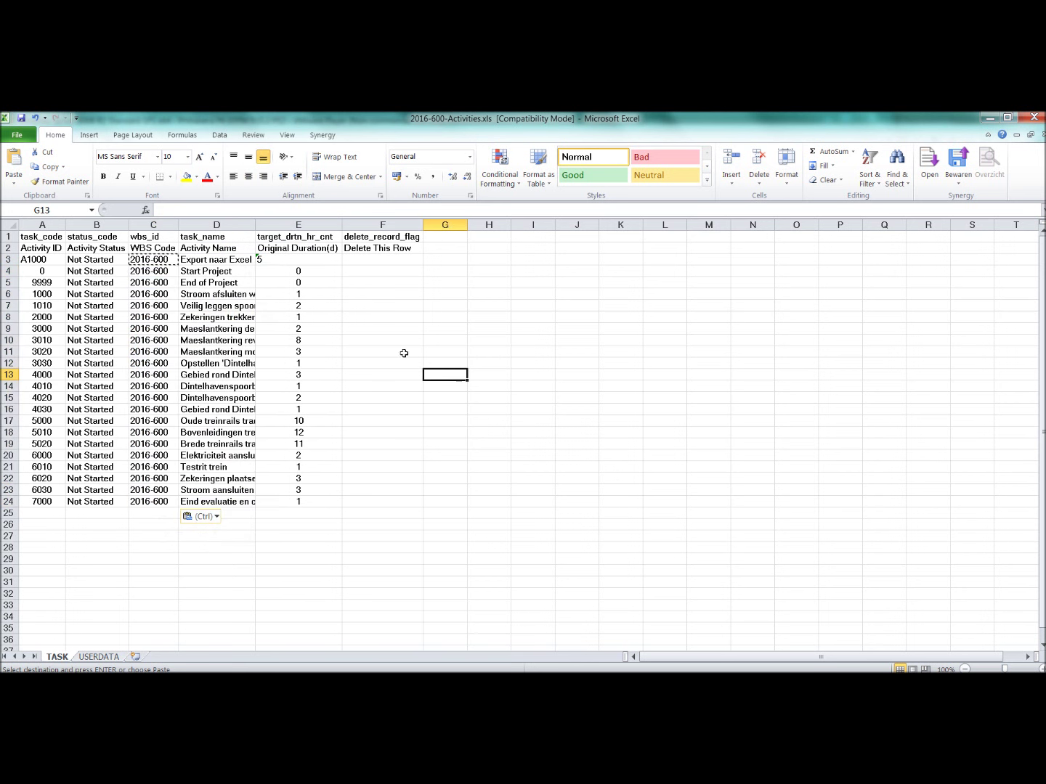
pyautogui.doubleClick(255, 225)
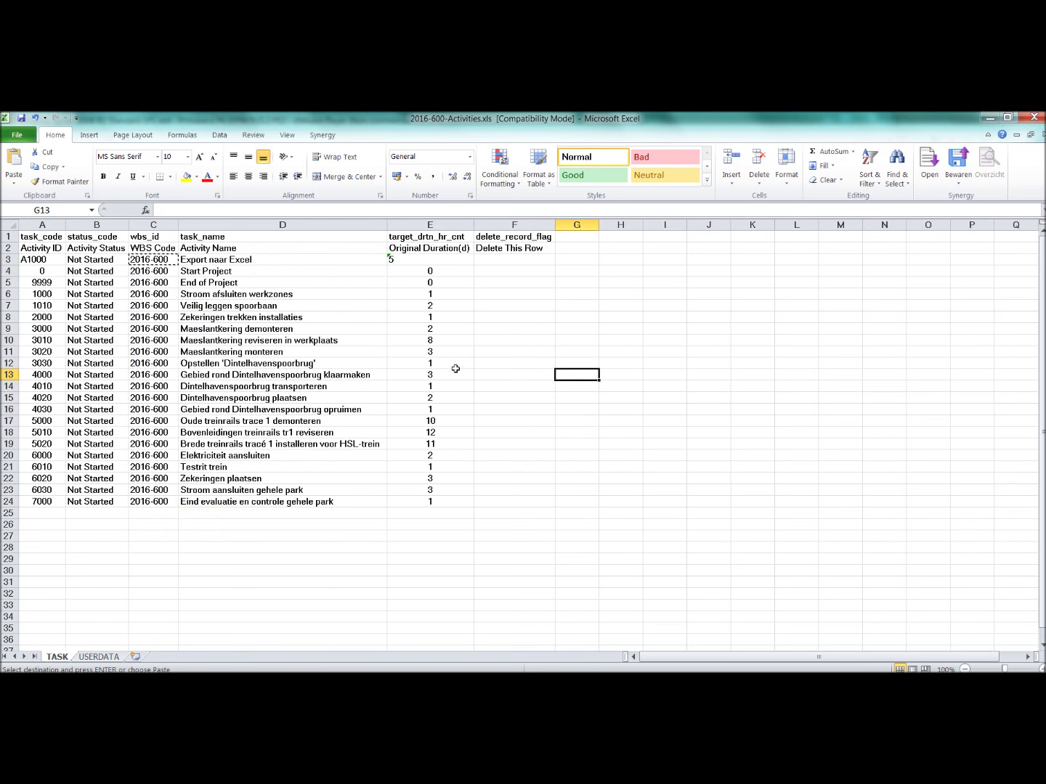
# Save the filled template over 2016-600-Activities.xls in Excel 97-2003 format, replacing the original.
pyautogui.click(368, 557)
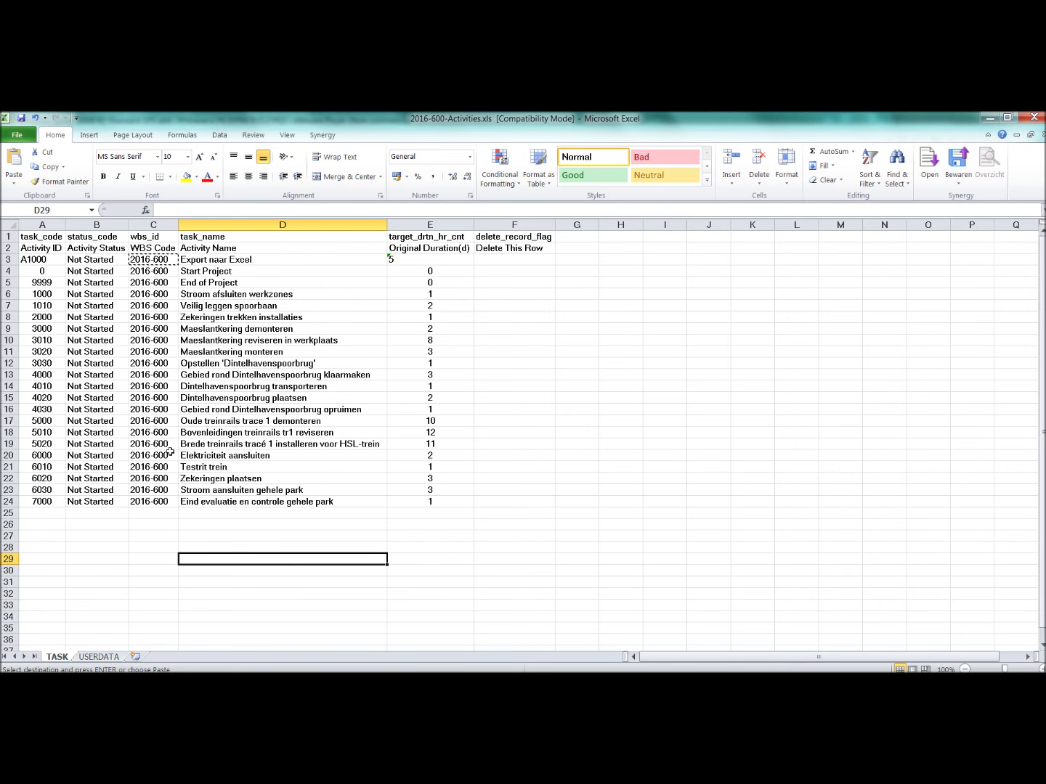
pyautogui.click(22, 138)
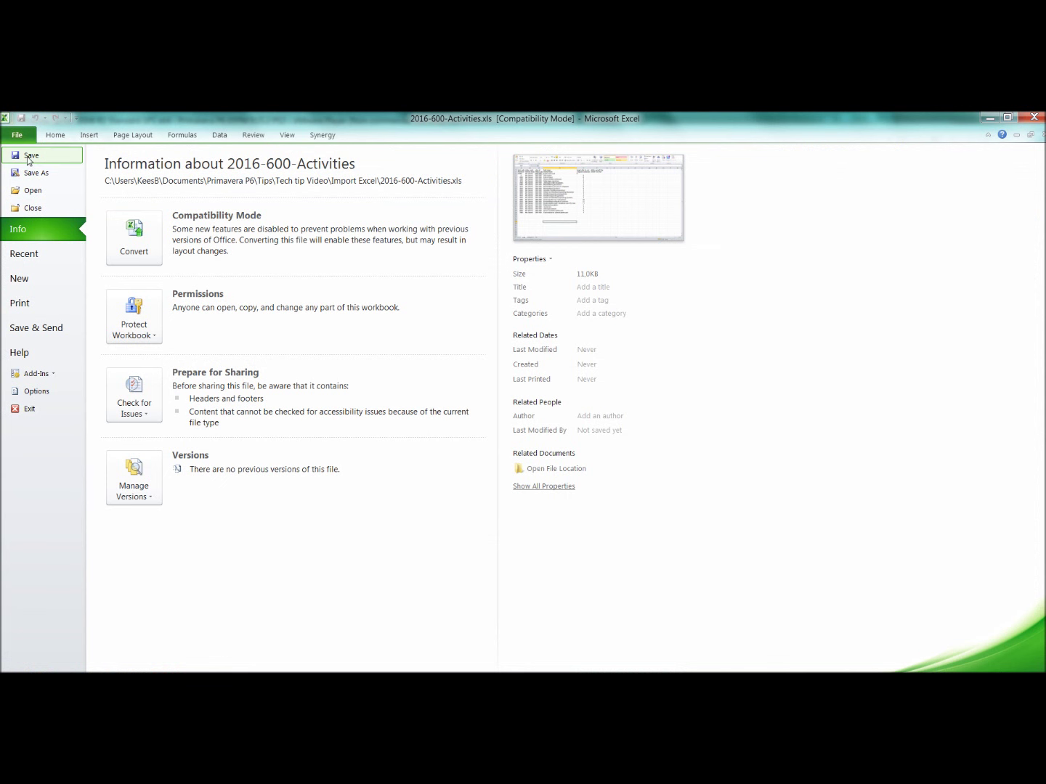
pyautogui.click(29, 157)
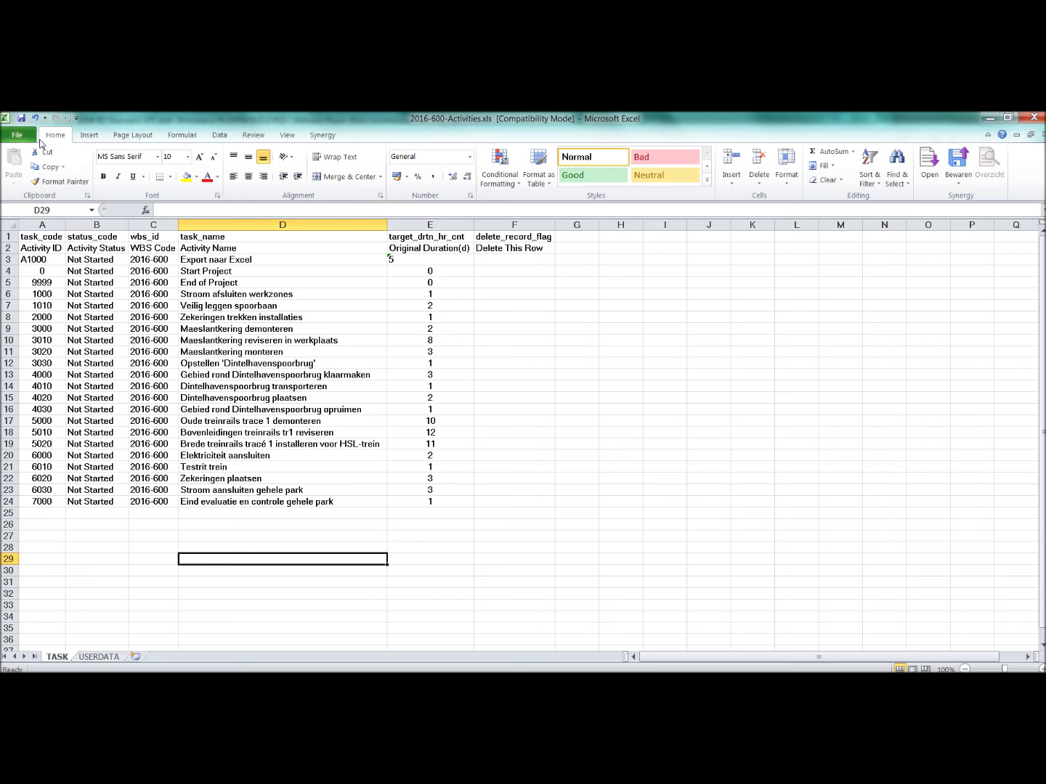
pyautogui.click(17, 135)
pyautogui.click(33, 170)
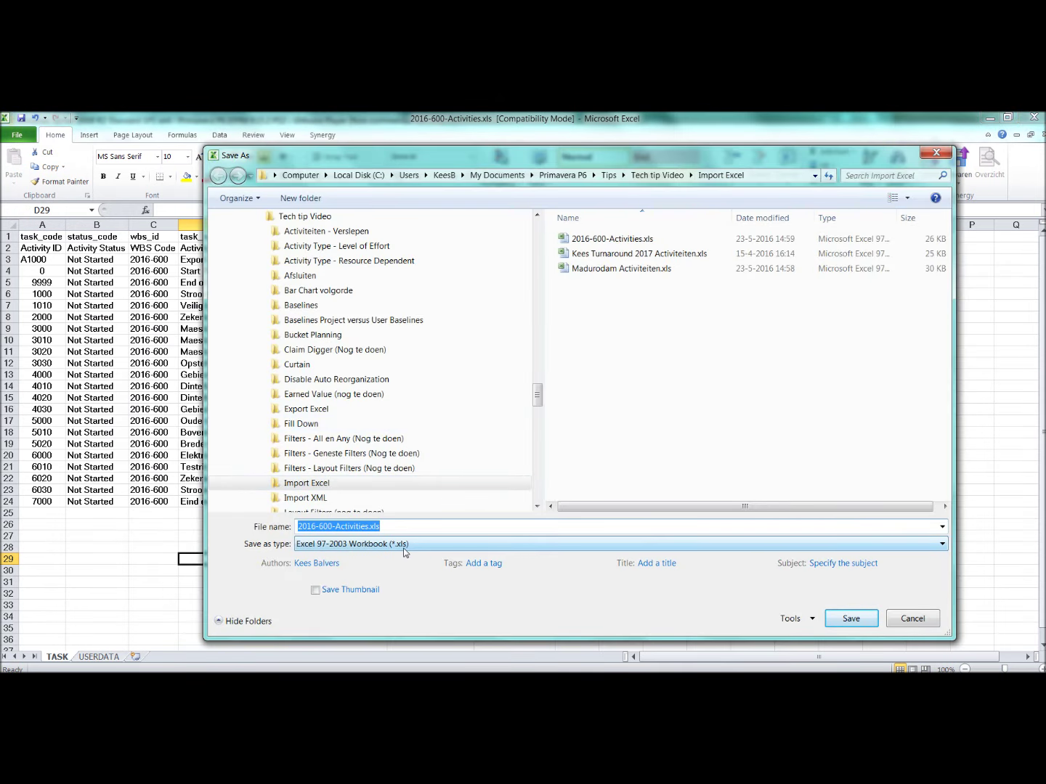
pyautogui.click(848, 619)
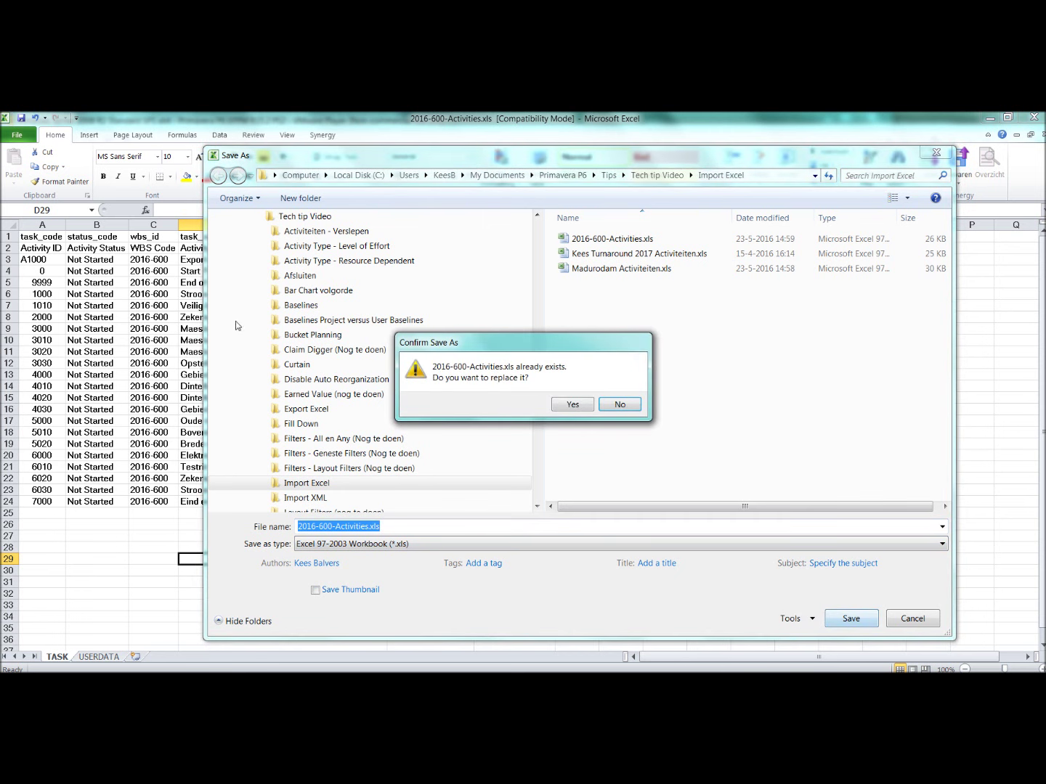
pyautogui.click(573, 405)
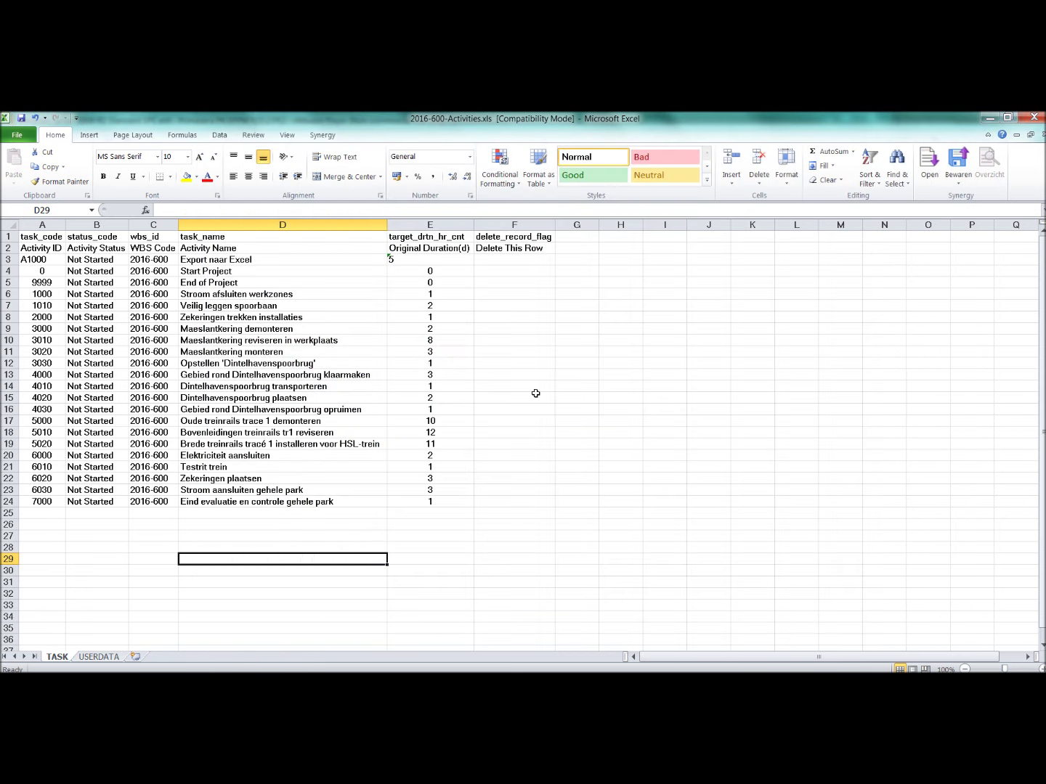
# Close the 2016-600-Activities and Madurodam Activiteiten workbooks.
pyautogui.click(10, 134)
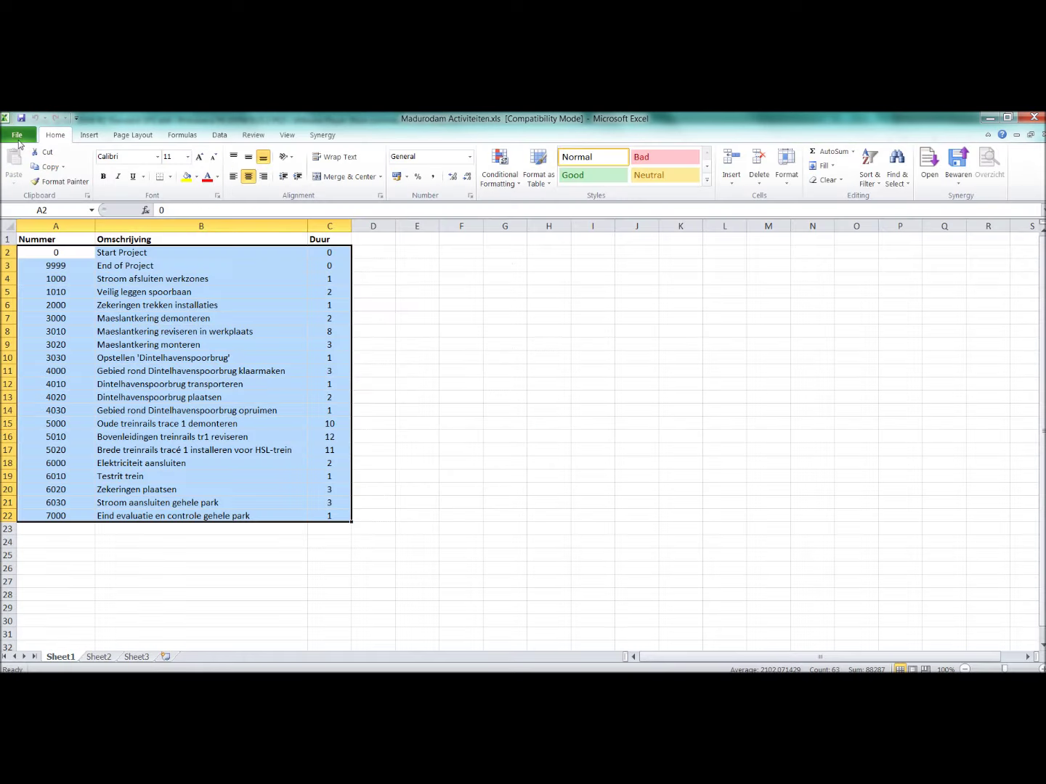
pyautogui.click(16, 137)
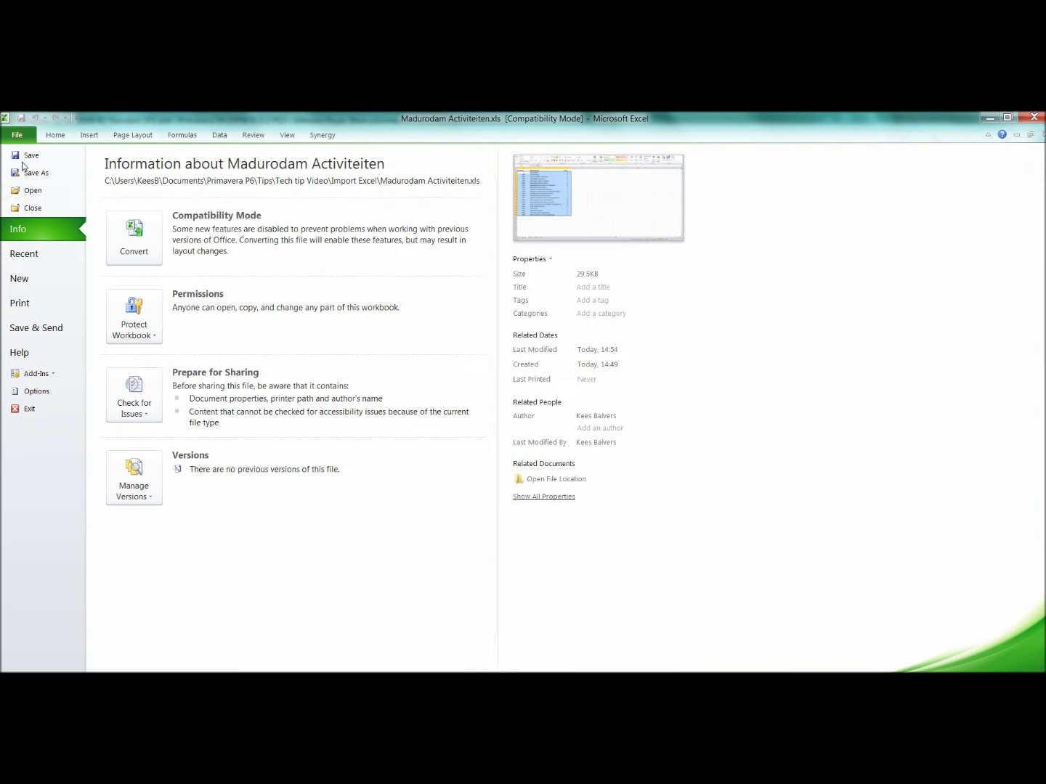
pyautogui.click(32, 207)
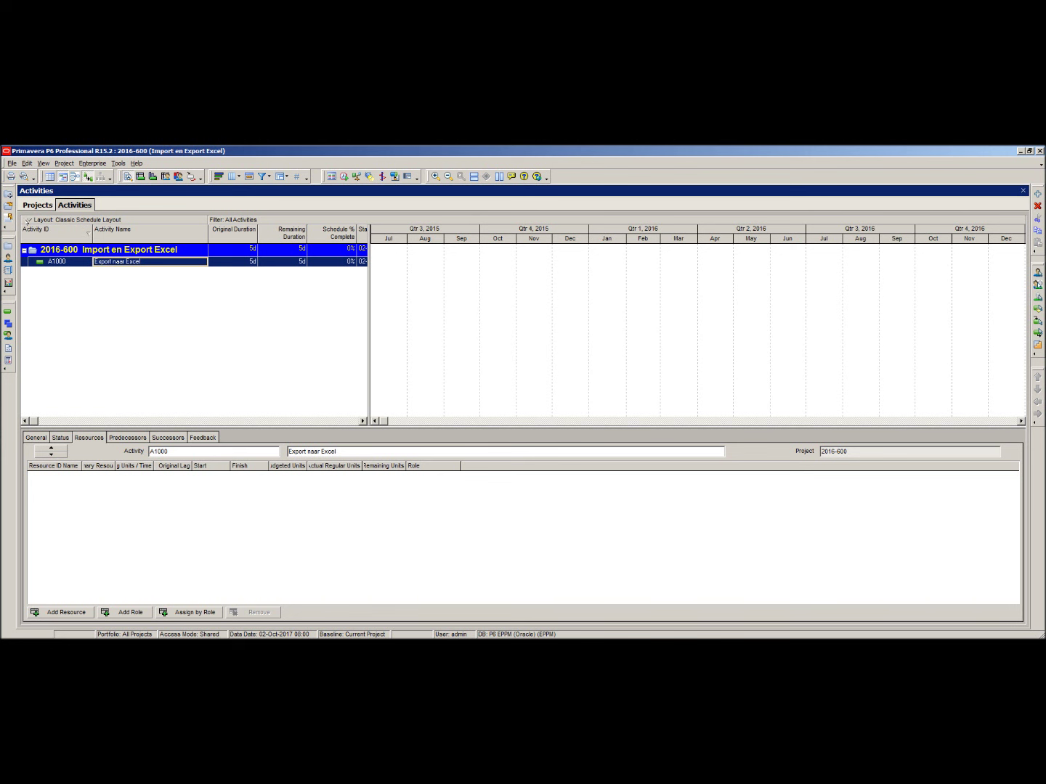
# Start a Spreadsheet (XLS) import using the file 2016-600-Activities.xls.
pyautogui.click(12, 163)
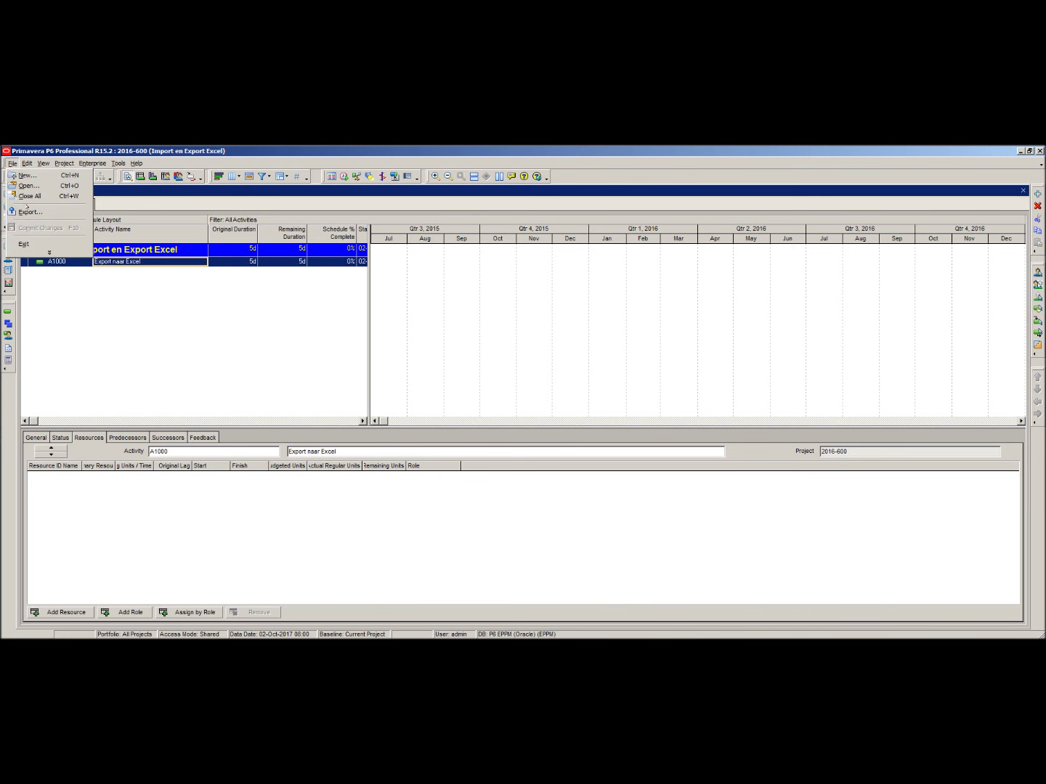
pyautogui.click(49, 253)
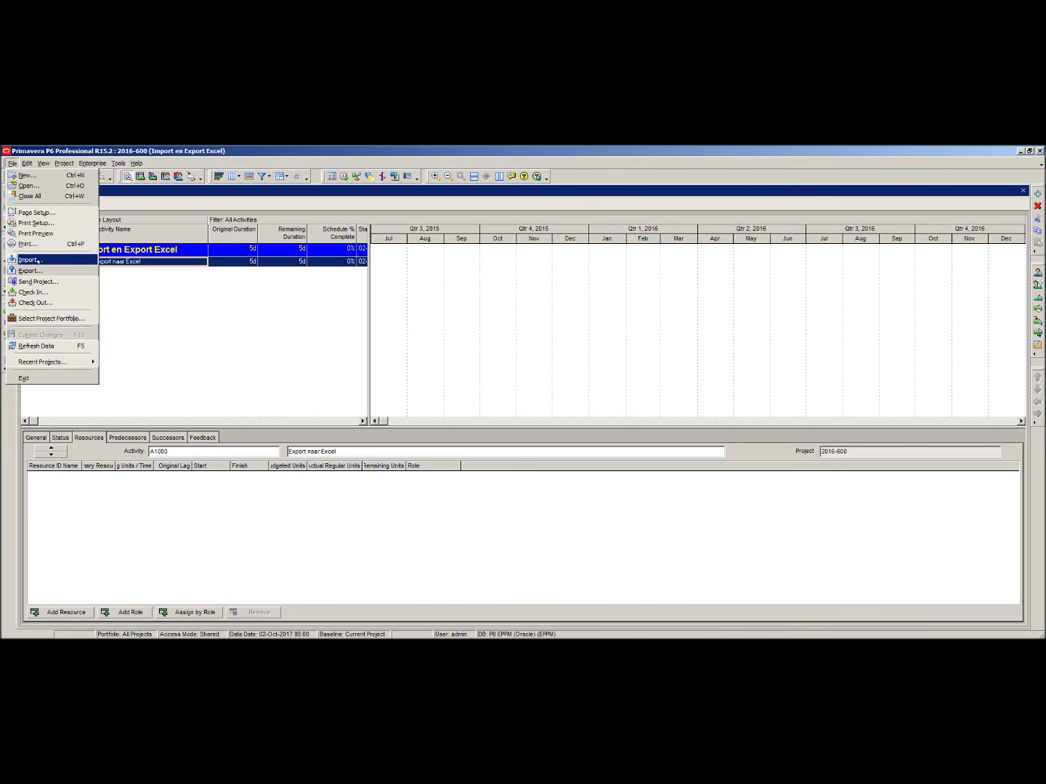
pyautogui.click(34, 260)
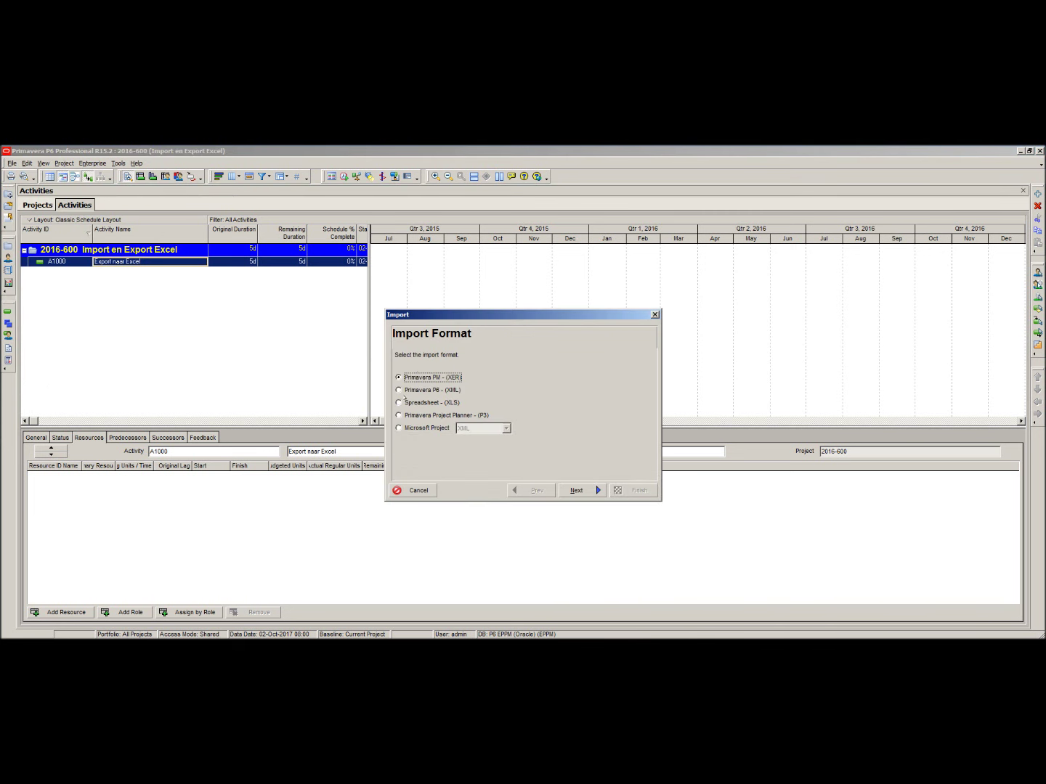
pyautogui.click(427, 403)
pyautogui.click(574, 487)
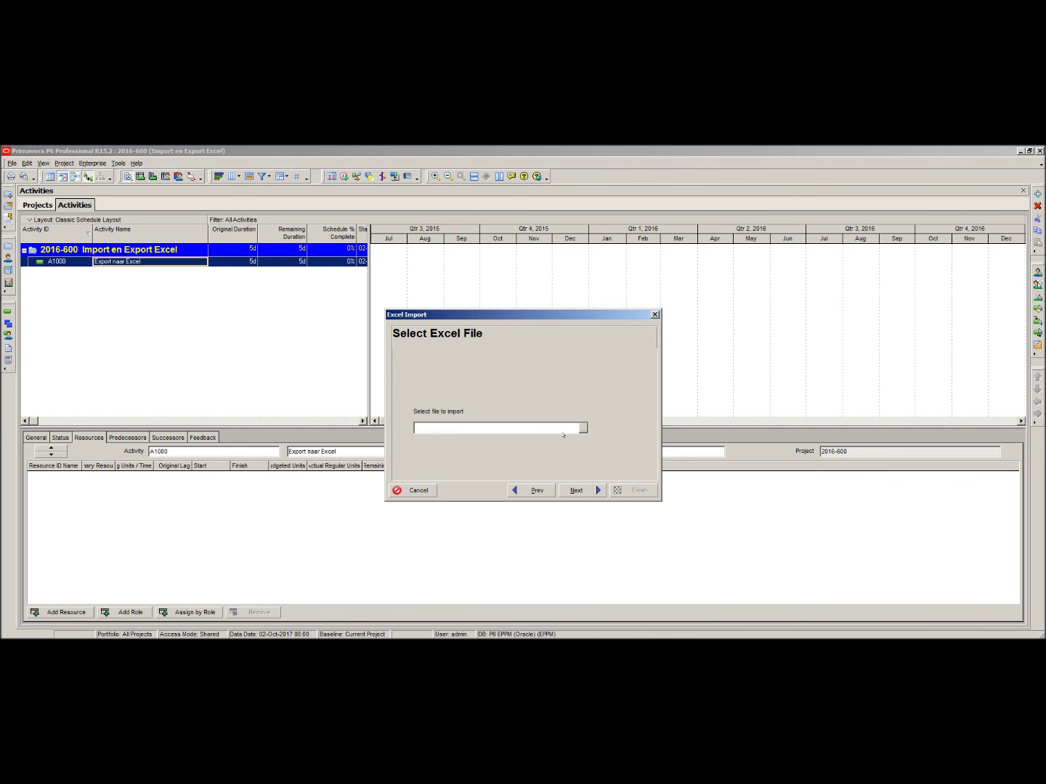
pyautogui.click(580, 429)
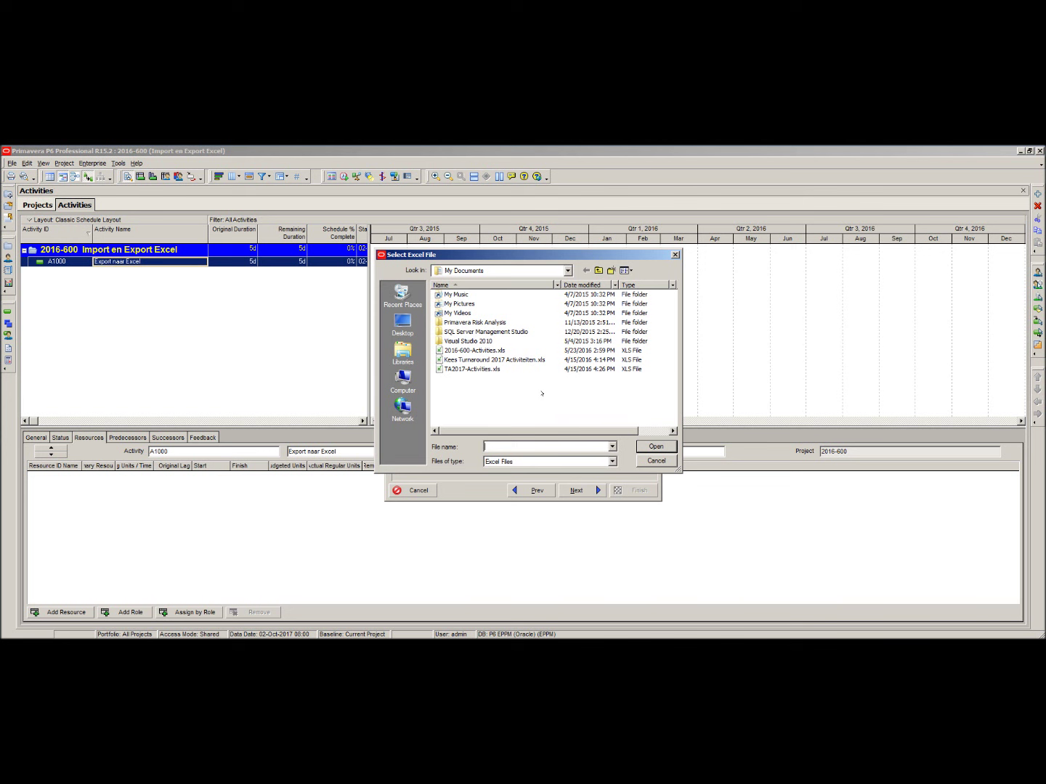
pyautogui.click(467, 350)
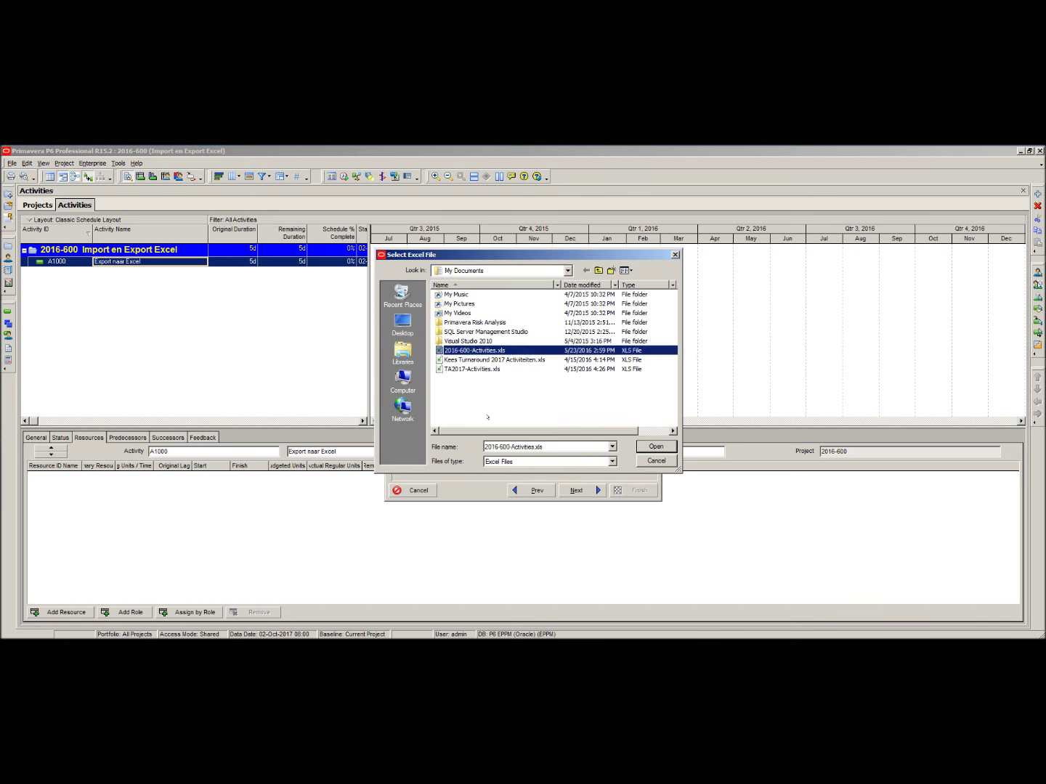
pyautogui.click(650, 446)
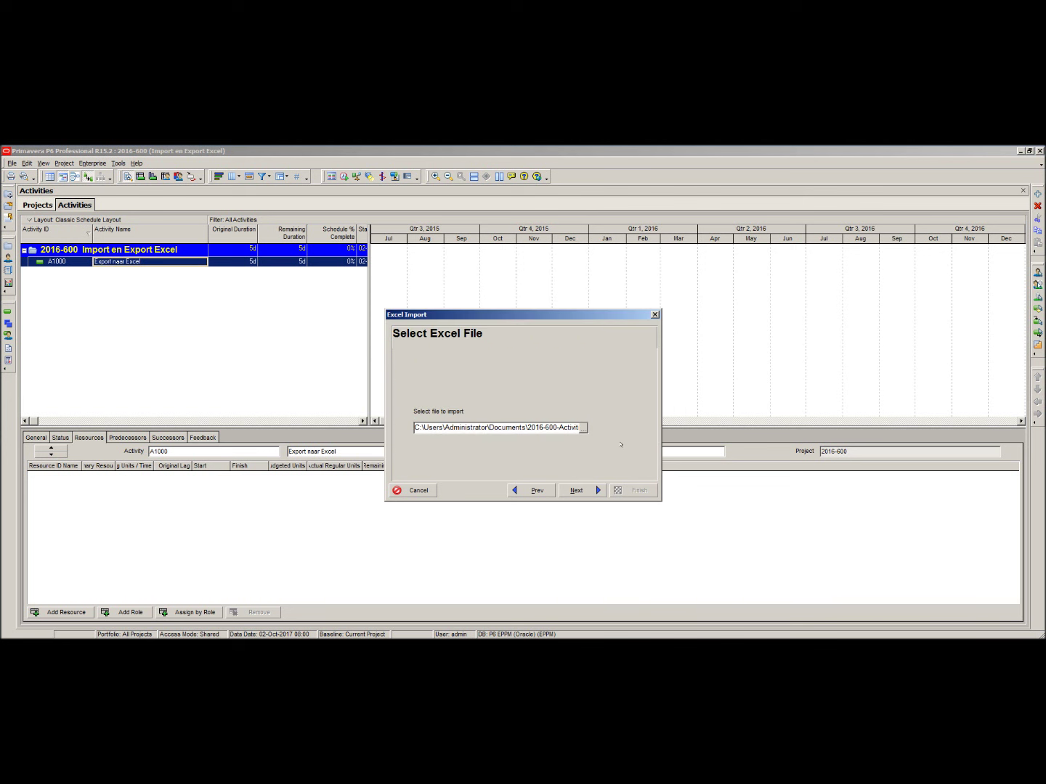
pyautogui.click(584, 491)
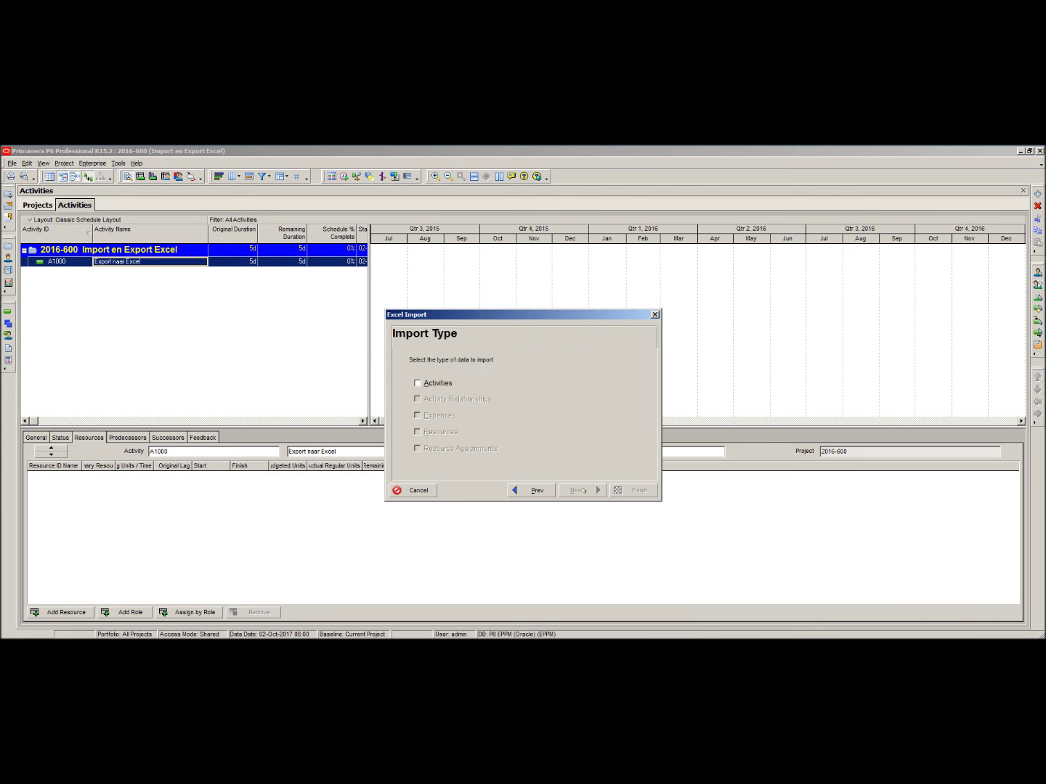
# Import Activities with Update Existing Project into project 2016-600 and finish the import.
pyautogui.click(417, 383)
pyautogui.click(584, 491)
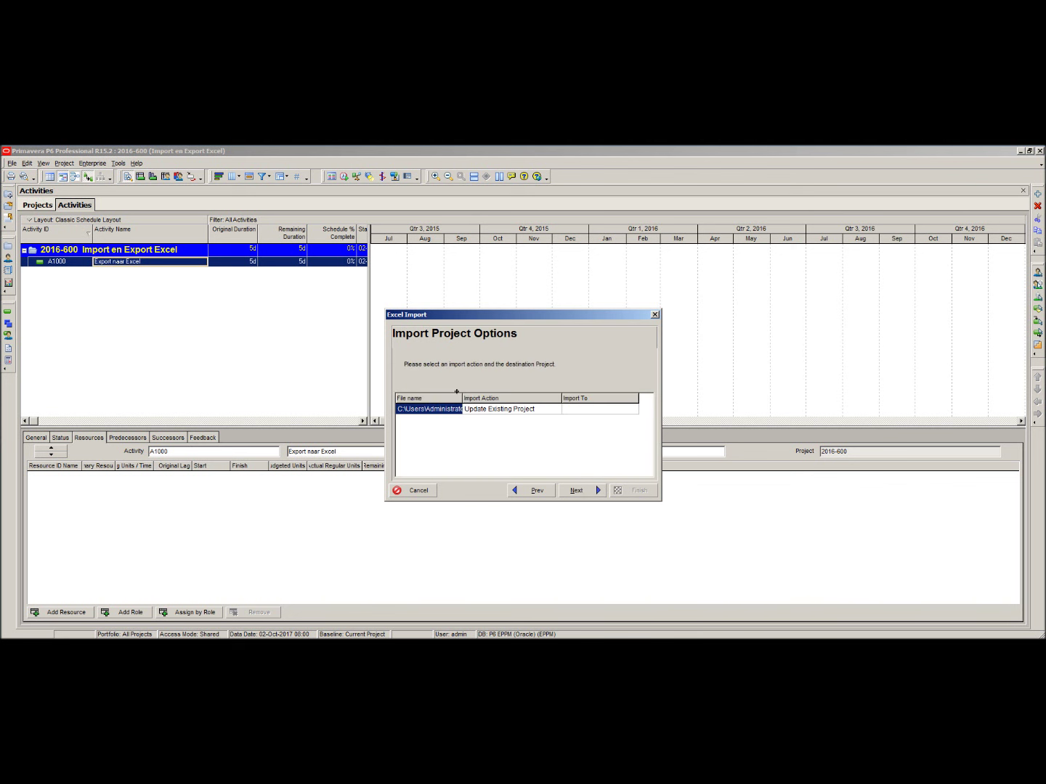
pyautogui.click(497, 409)
pyautogui.click(584, 409)
pyautogui.click(584, 409)
pyautogui.click(625, 411)
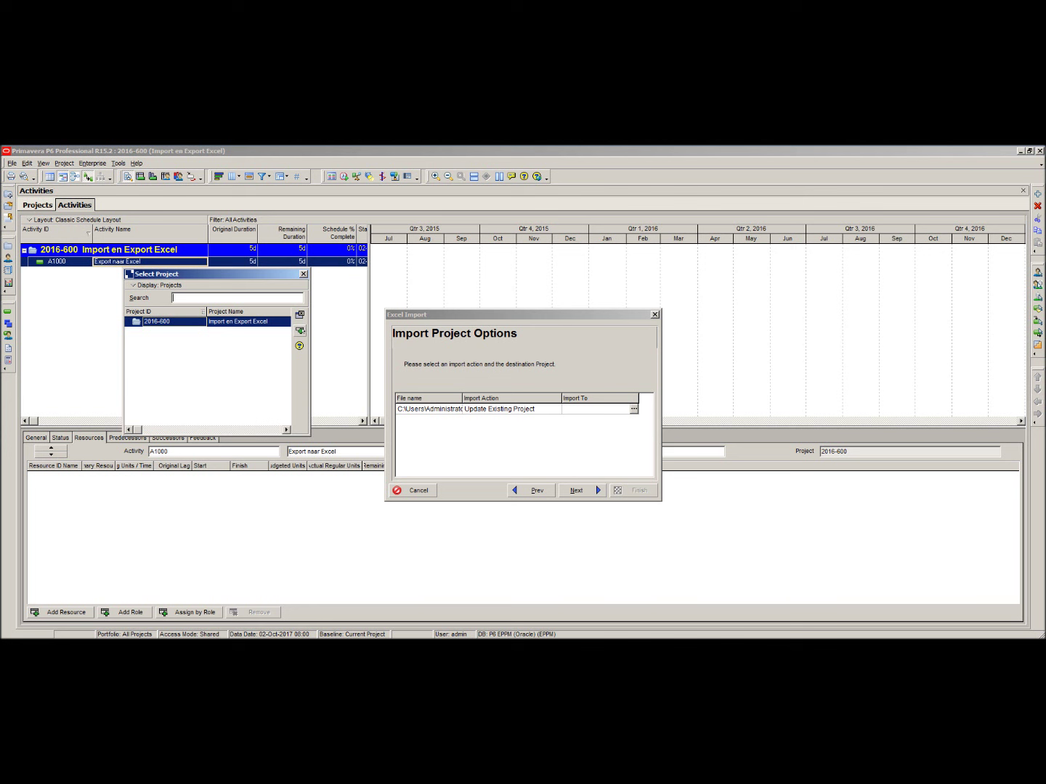
pyautogui.click(275, 330)
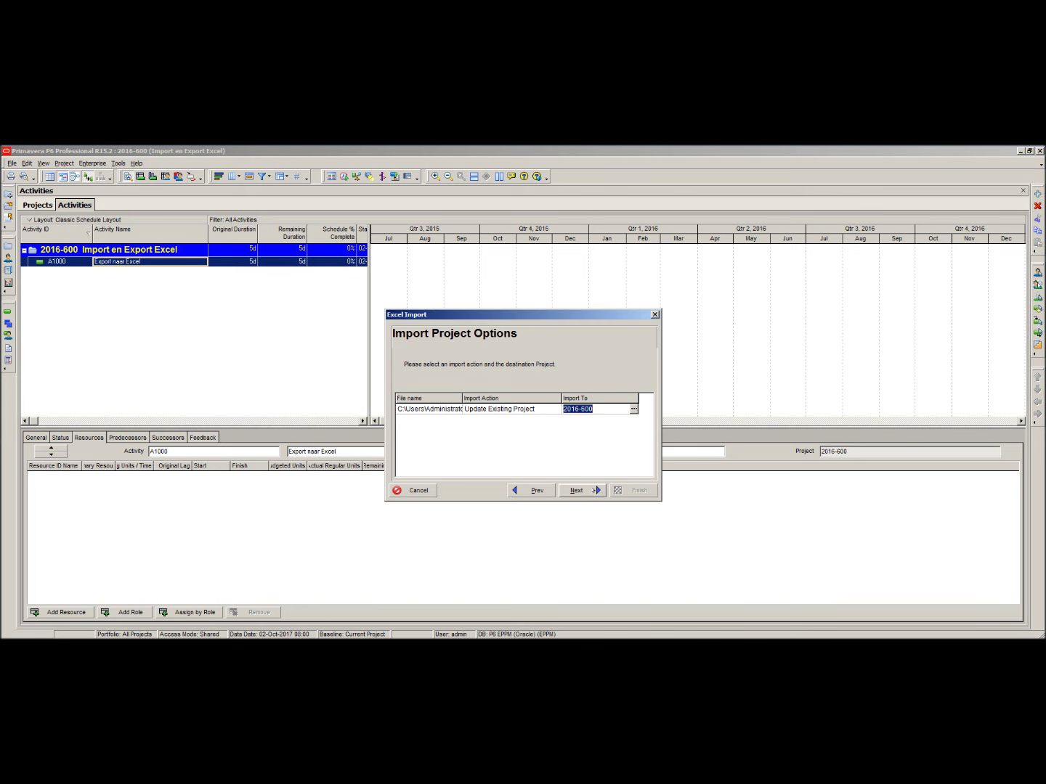
pyautogui.moveTo(462, 397); pyautogui.dragTo(483, 397)
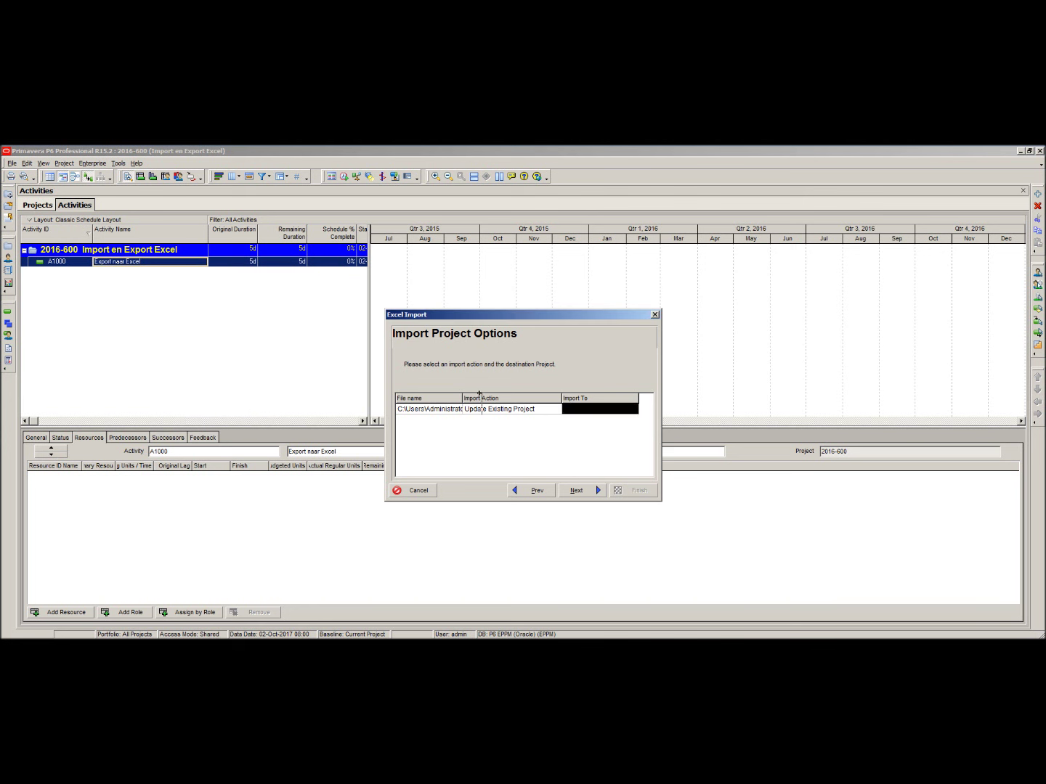
pyautogui.click(588, 490)
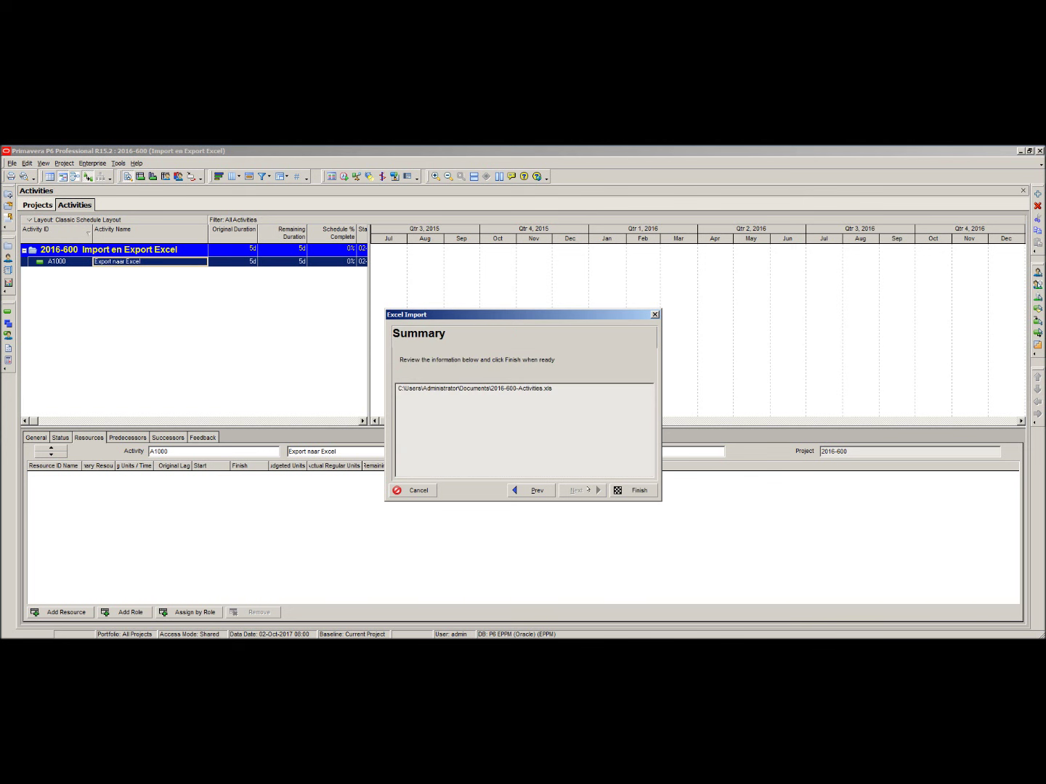
pyautogui.click(629, 490)
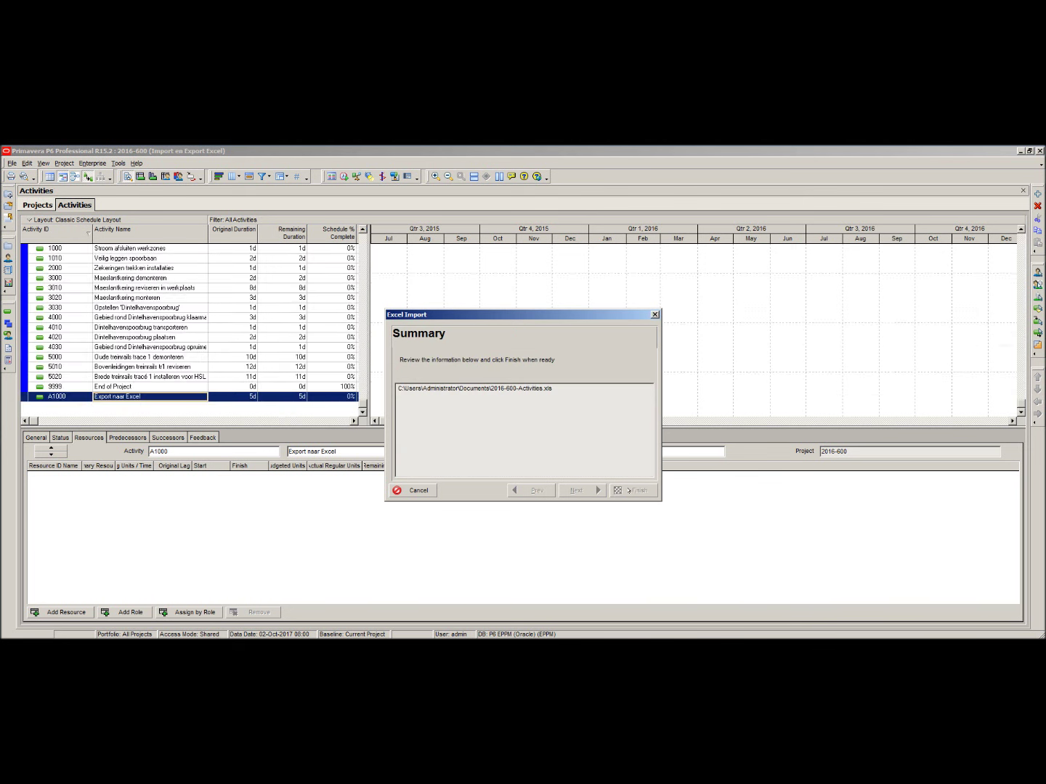
# Enlarge the activity table and widen Activity Name so every activity shows with its Gantt bar.
pyautogui.click(629, 490)
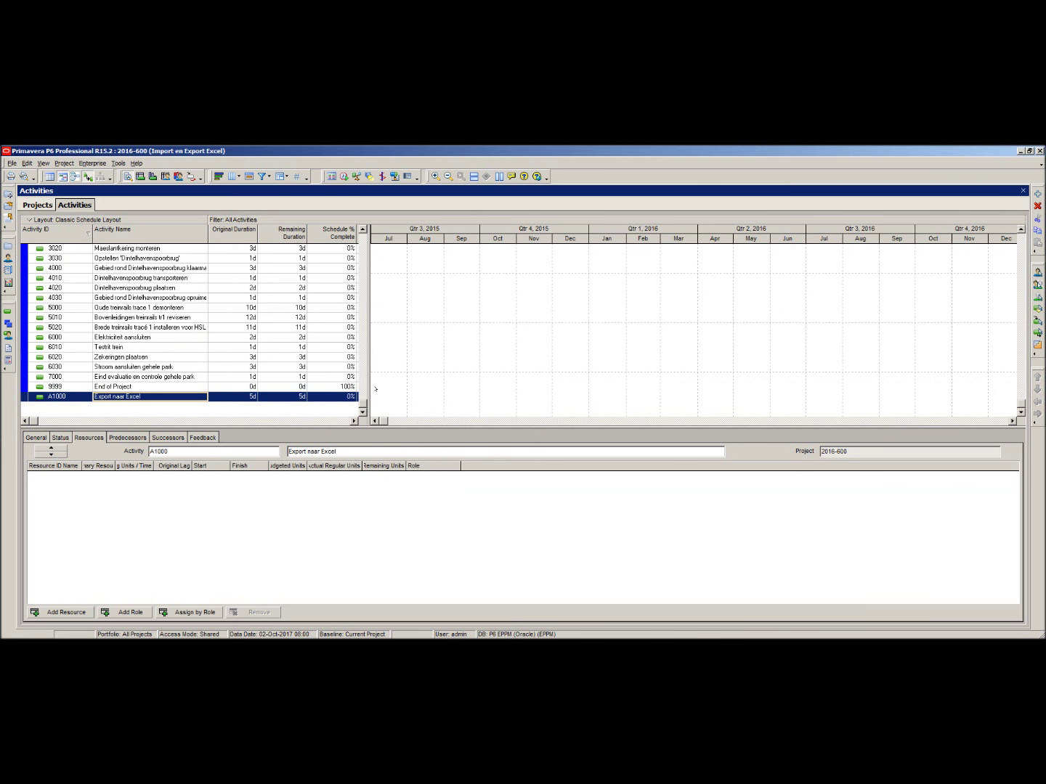
pyautogui.click(362, 239)
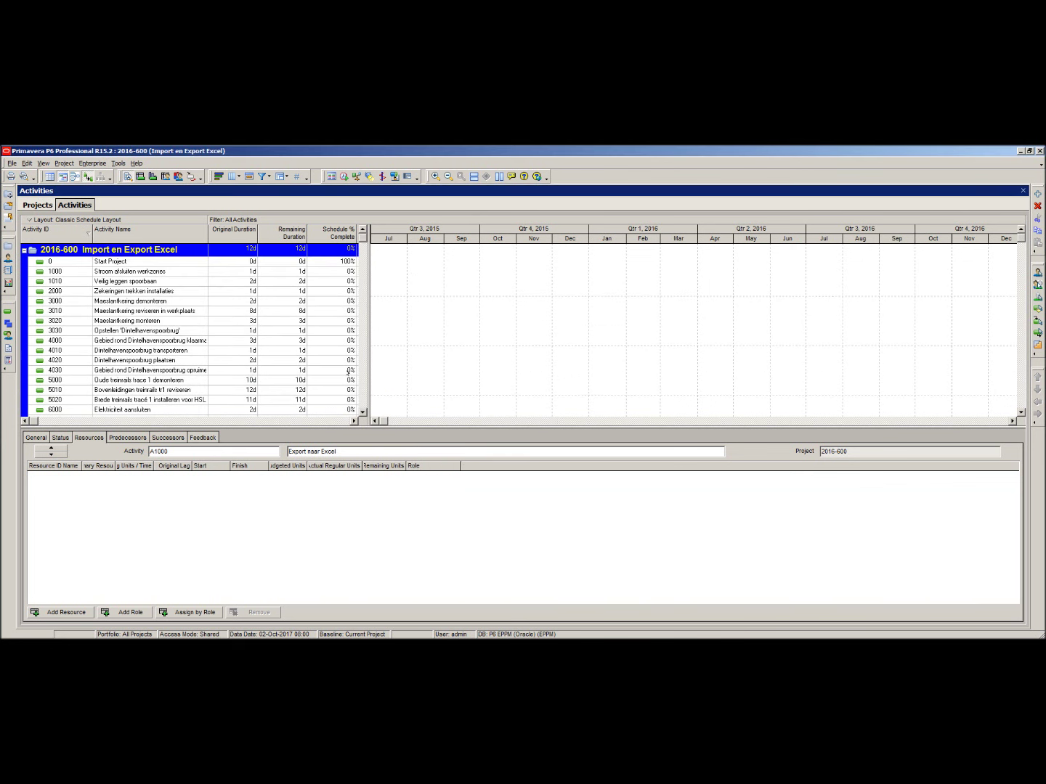
pyautogui.moveTo(310, 422); pyautogui.dragTo(317, 500)
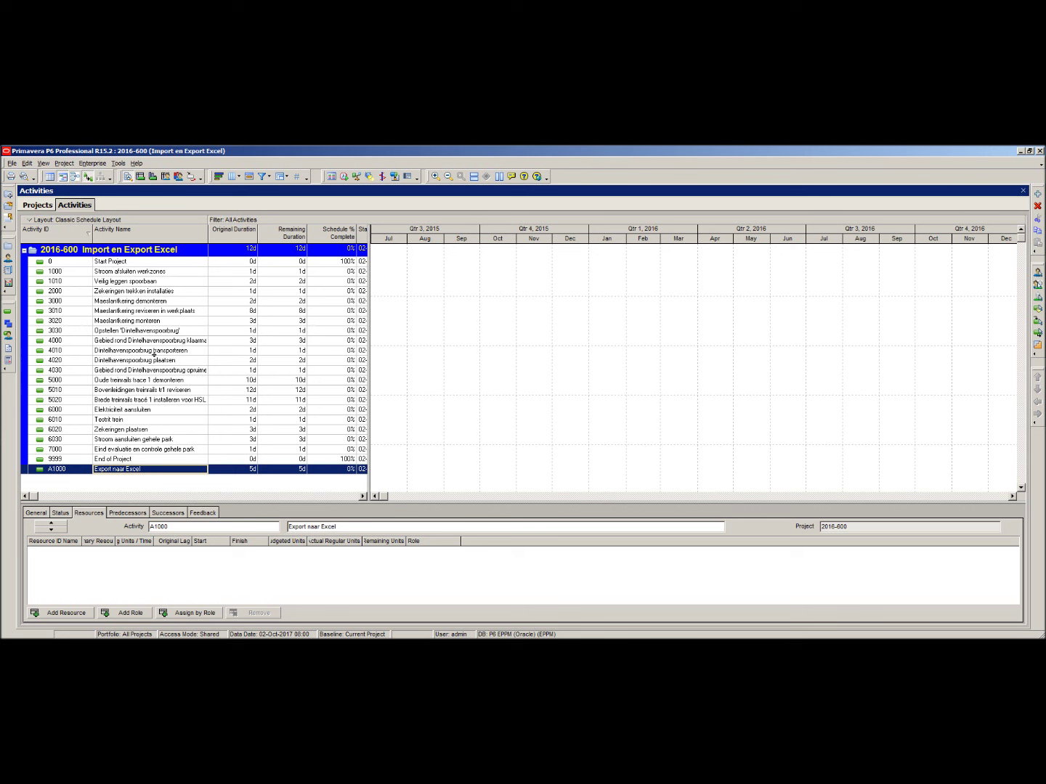
pyautogui.moveTo(207, 231); pyautogui.dragTo(235, 231)
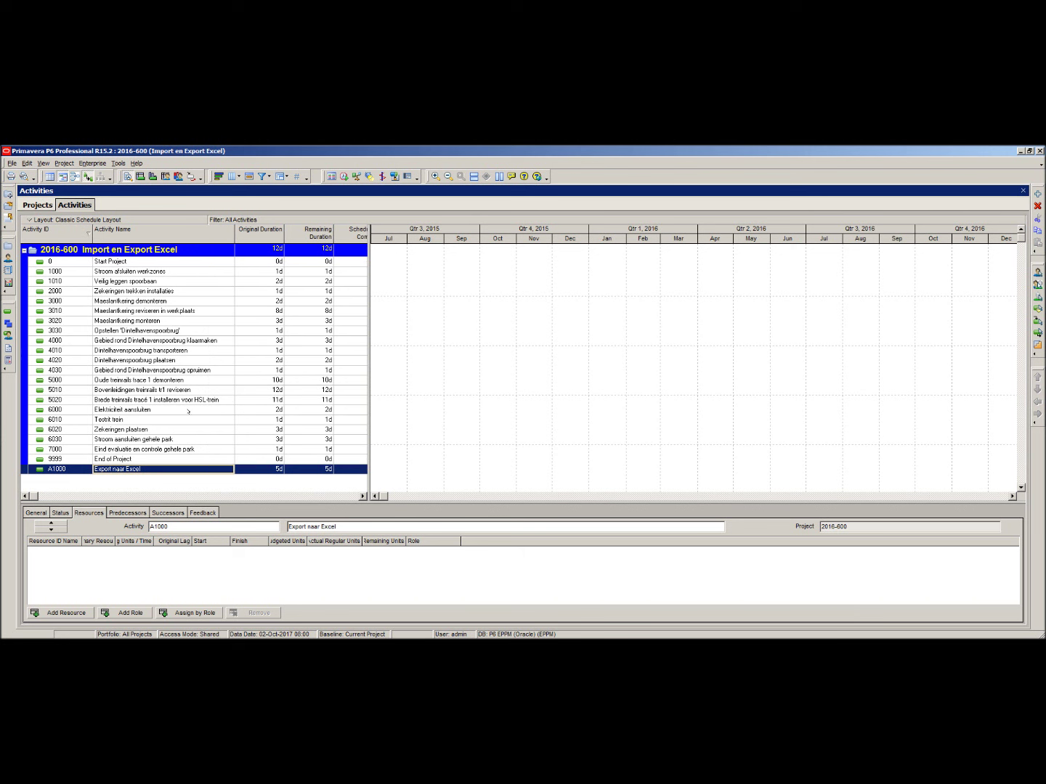
pyautogui.click(397, 350)
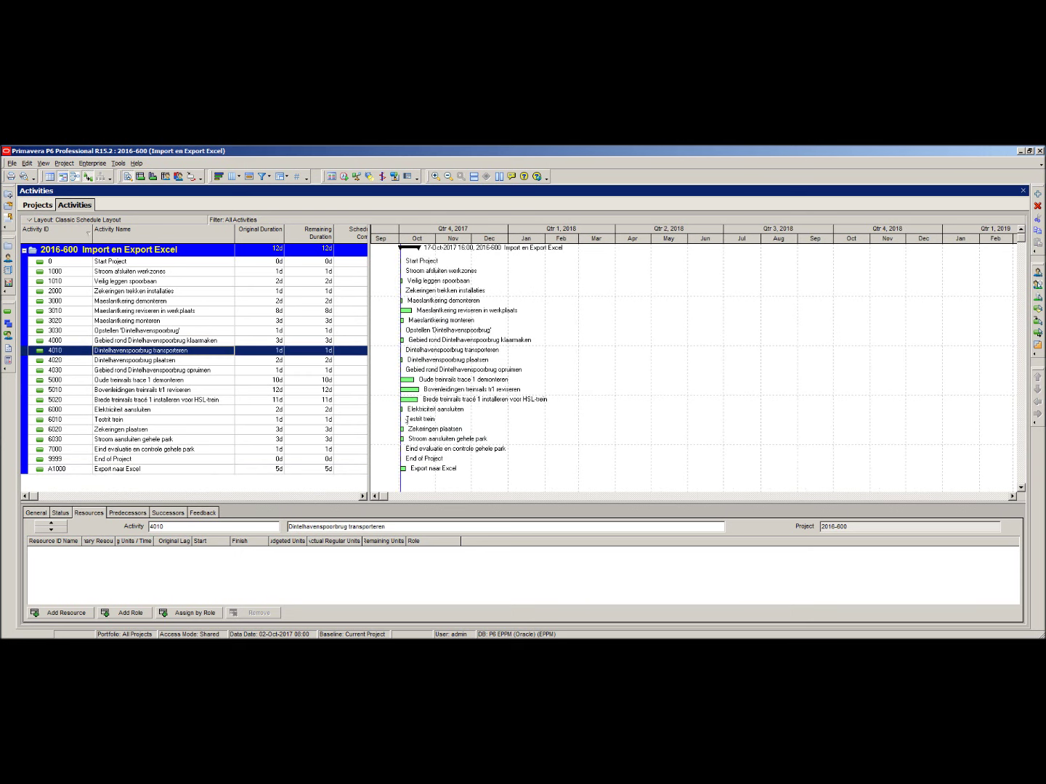